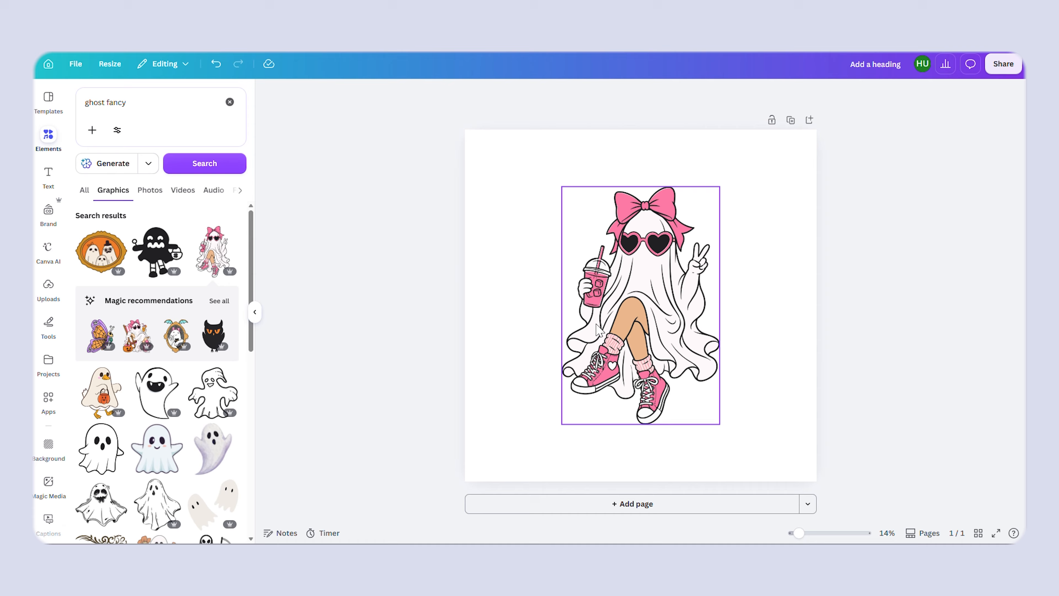
# - Try recolouring the ghost graphic's pink areas orange and blue from the brand palette, and undo both changes
pyautogui.click(588, 321)
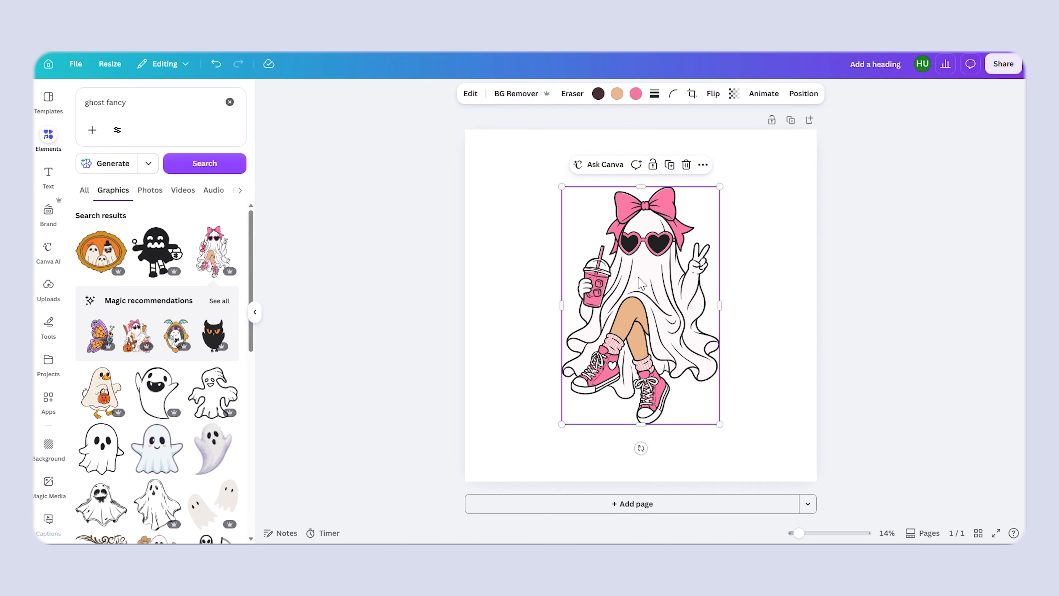
pyautogui.click(635, 94)
pyautogui.click(181, 347)
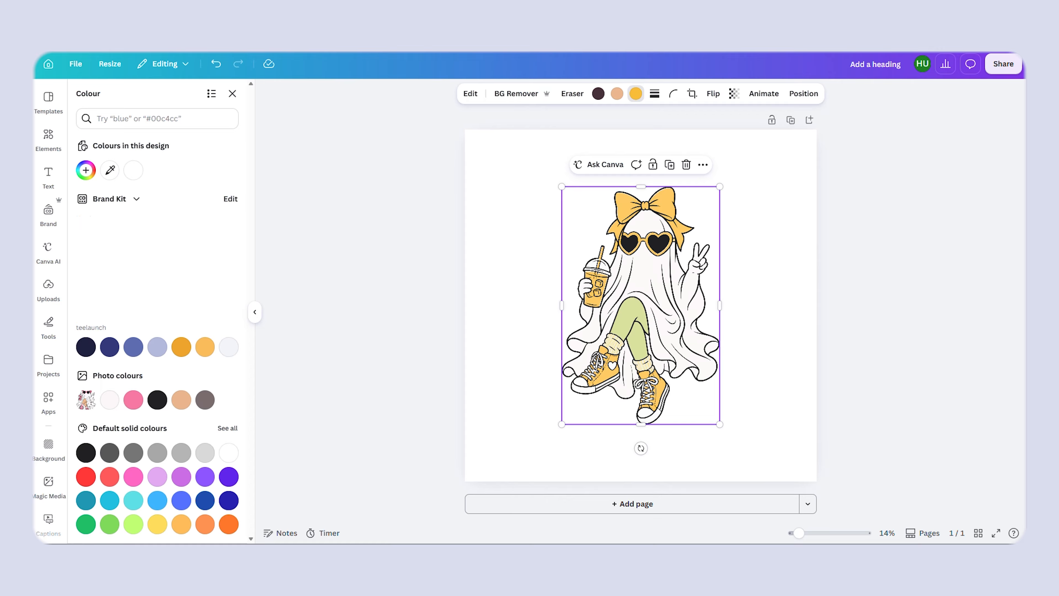
pyautogui.click(133, 347)
pyautogui.click(893, 285)
pyautogui.hotkey('ctrl', 'z')
pyautogui.hotkey('ctrl', 'z')
pyautogui.click(892, 291)
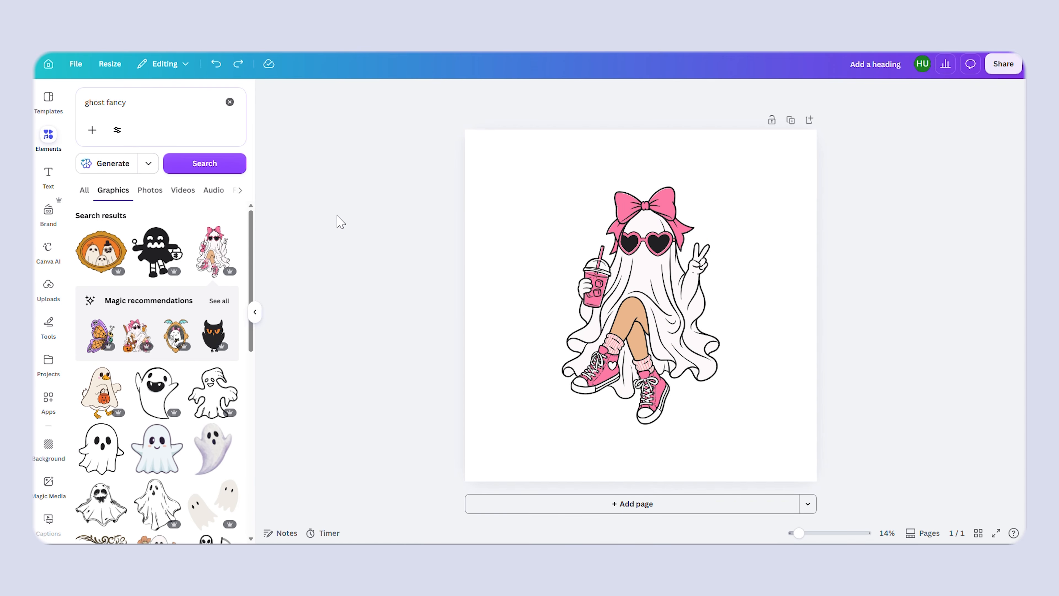
# - Clear the element search and add a default heading text to the design
pyautogui.click(229, 102)
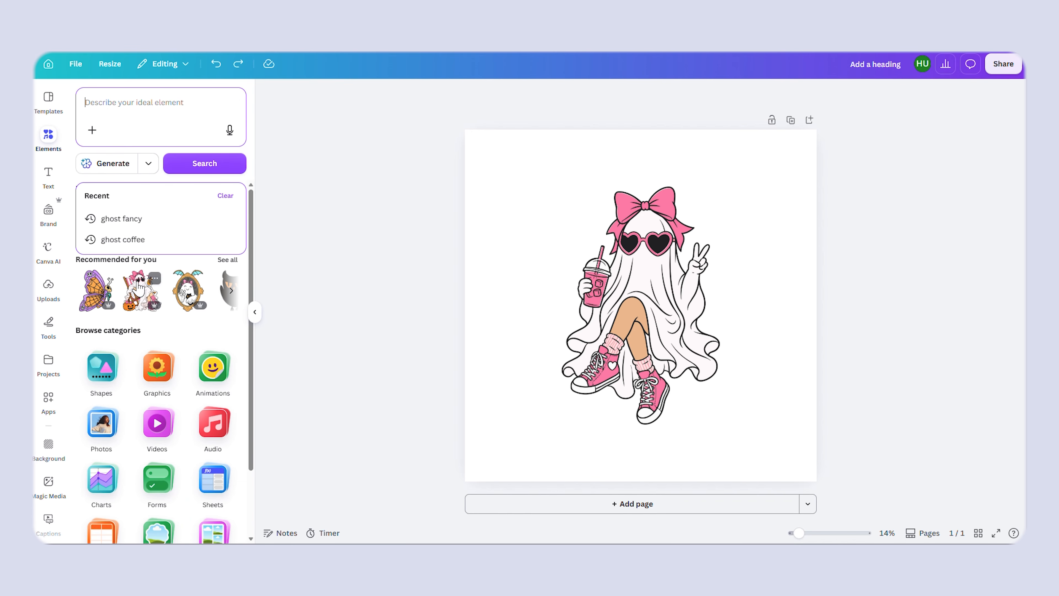
pyautogui.click(48, 175)
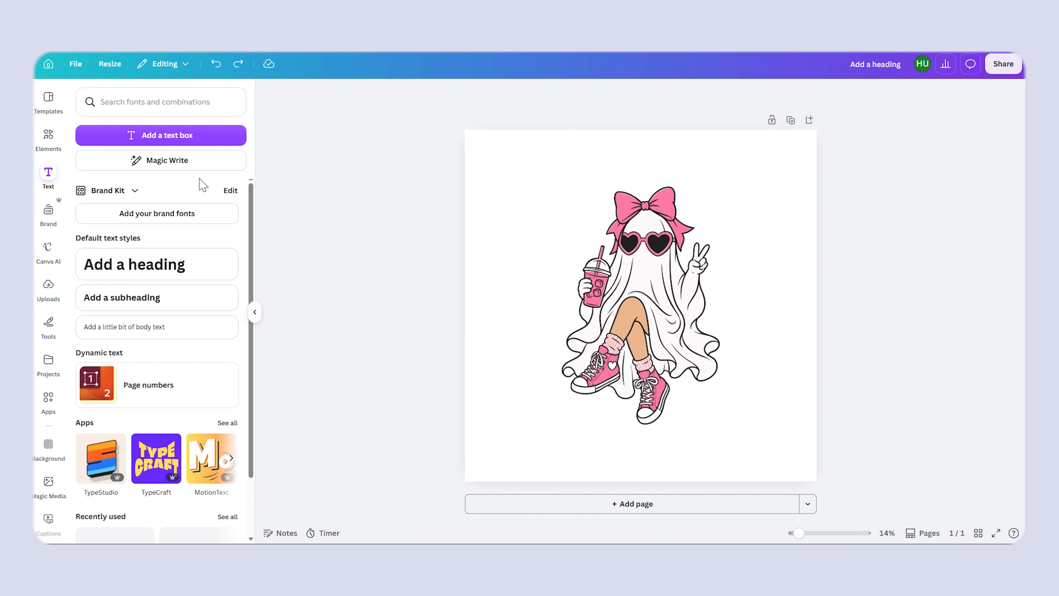
pyautogui.click(221, 260)
pyautogui.click(842, 296)
# - Move the ghost graphic slightly down the page and place the heading above its bow
pyautogui.click(604, 364)
pyautogui.moveTo(605, 364); pyautogui.dragTo(606, 379)
pyautogui.moveTo(692, 313)
pyautogui.mouseDown()
pyautogui.moveTo(686, 302)
pyautogui.moveTo(689, 321)
pyautogui.mouseUp()
pyautogui.moveTo(767, 308); pyautogui.dragTo(766, 182)
# - Replace the heading's placeholder text with "BOO-JEE"
pyautogui.doubleClick(724, 180)
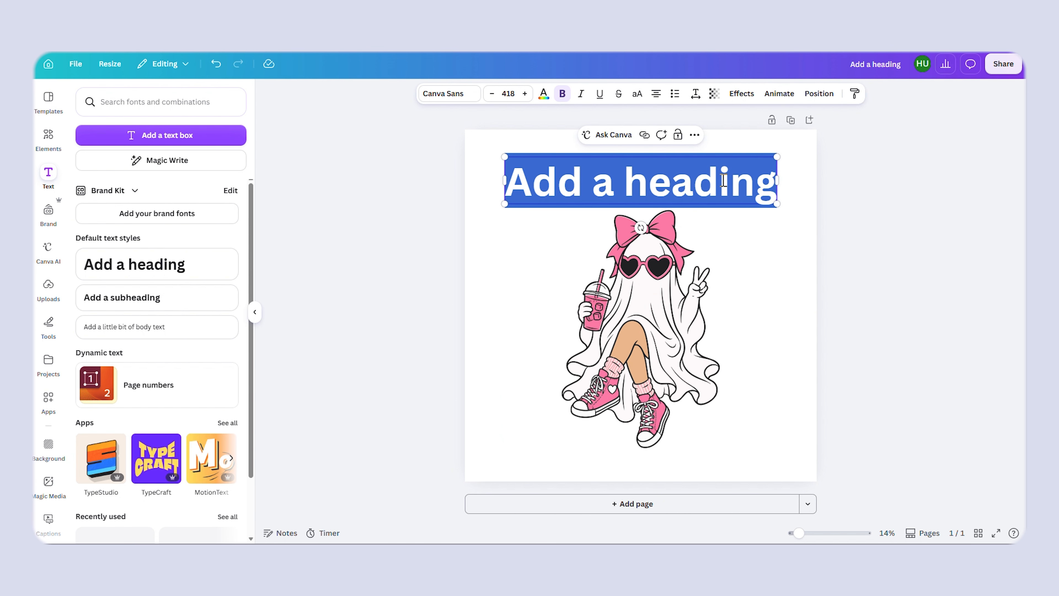
pyautogui.write('BOO-J')
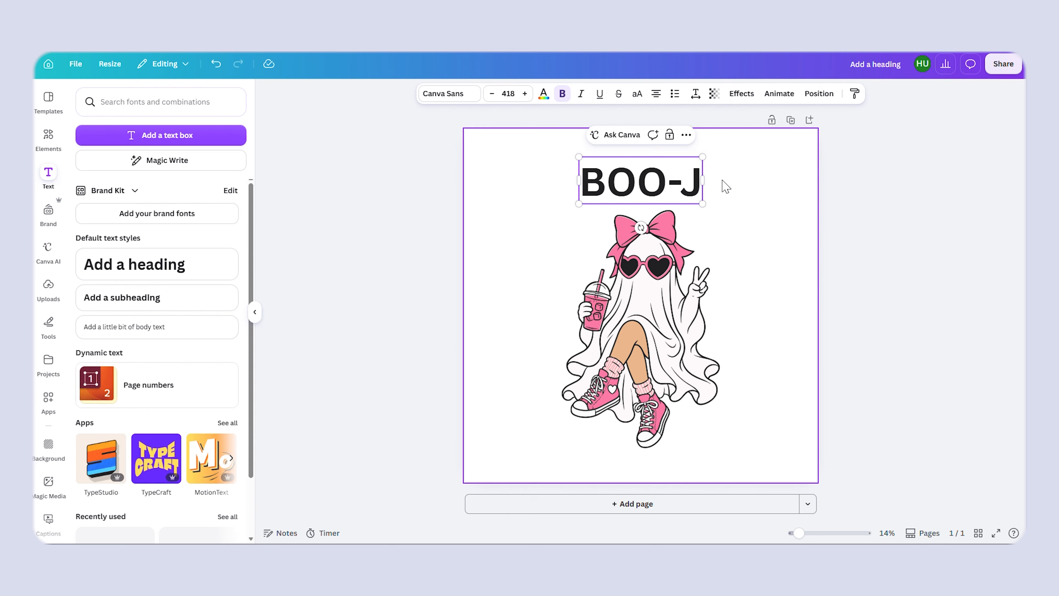
pyautogui.write('EE')
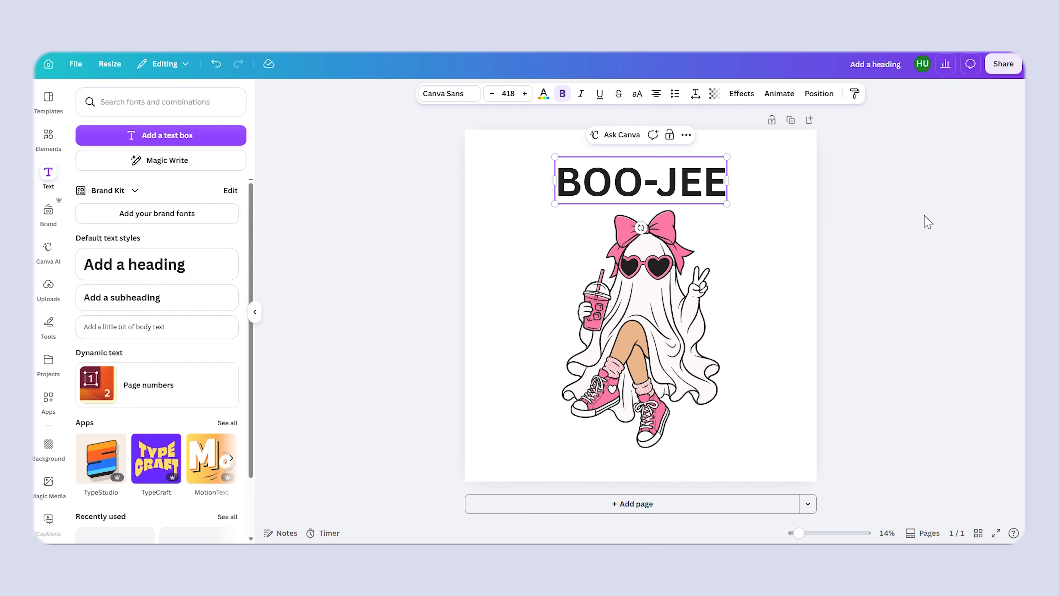
pyautogui.click(923, 223)
# - Search the fonts for "fancy" and set the BOO-JEE heading in Imbue 72pt
pyautogui.moveTo(660, 189); pyautogui.dragTo(659, 187)
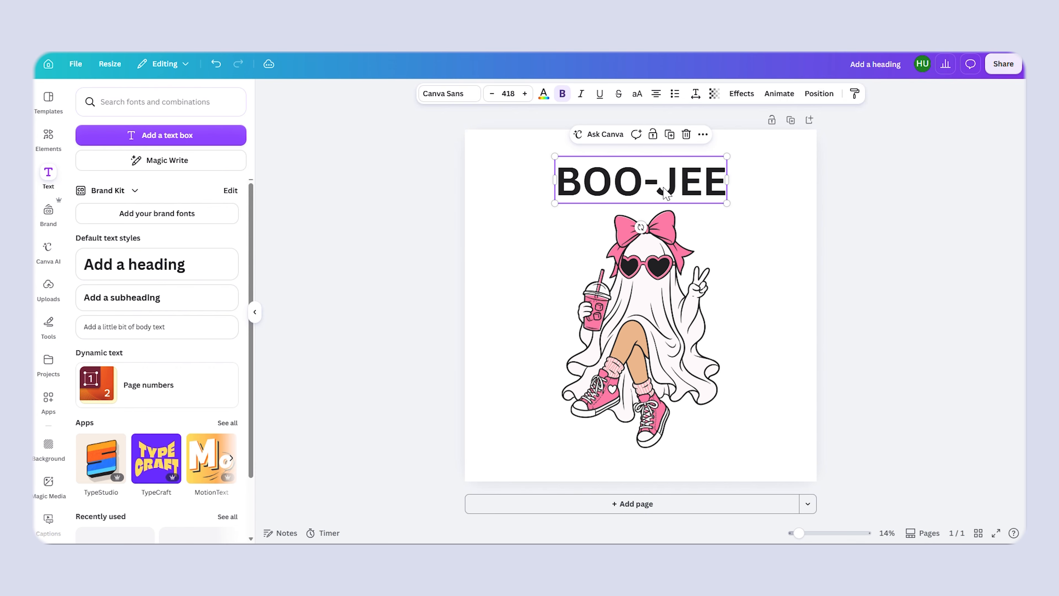
pyautogui.click(460, 99)
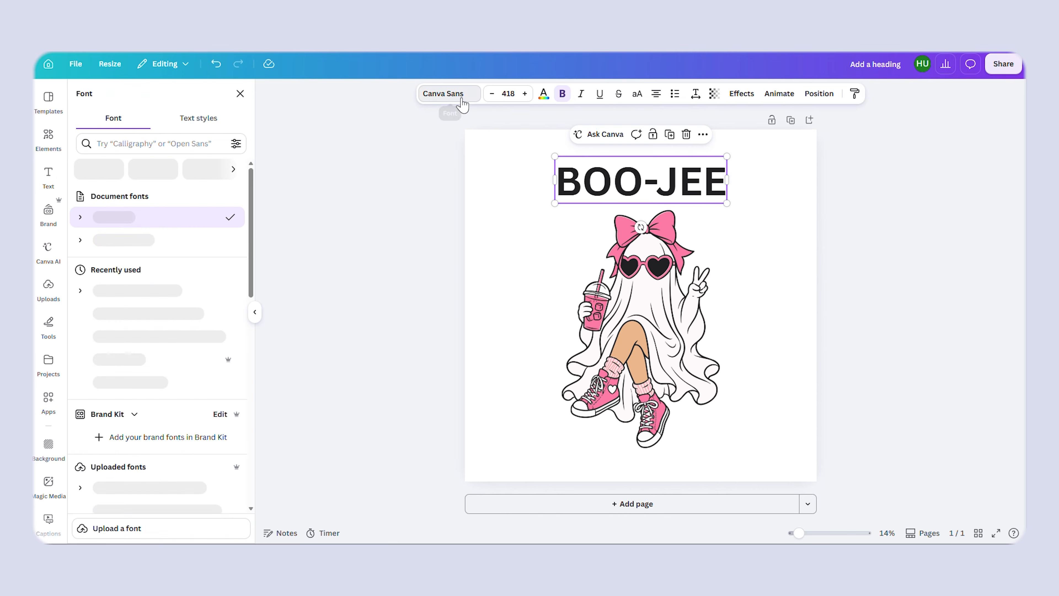
pyautogui.click(160, 143)
pyautogui.write('fancy')
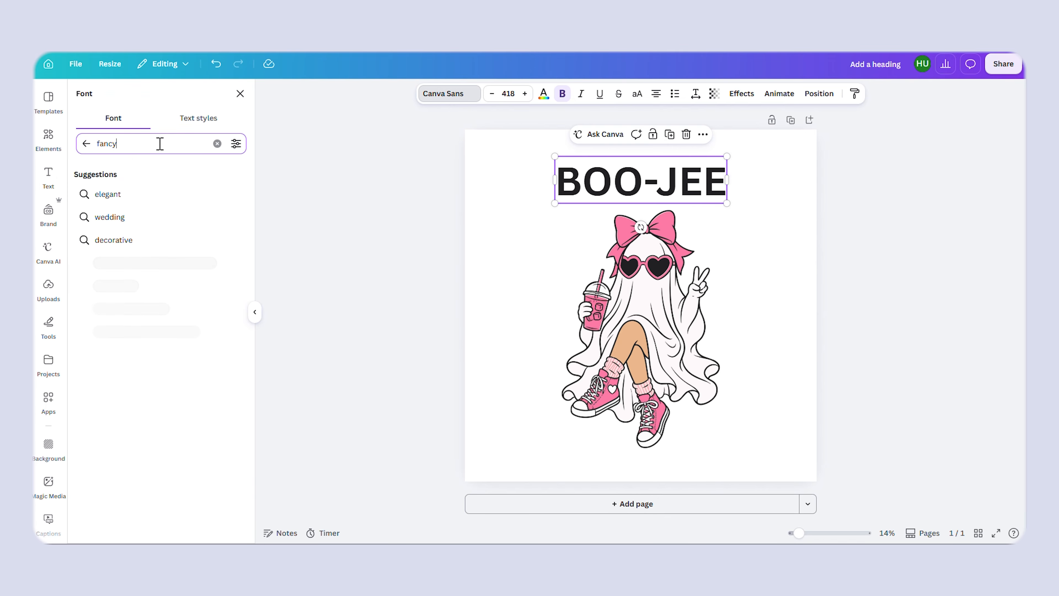
pyautogui.click(111, 289)
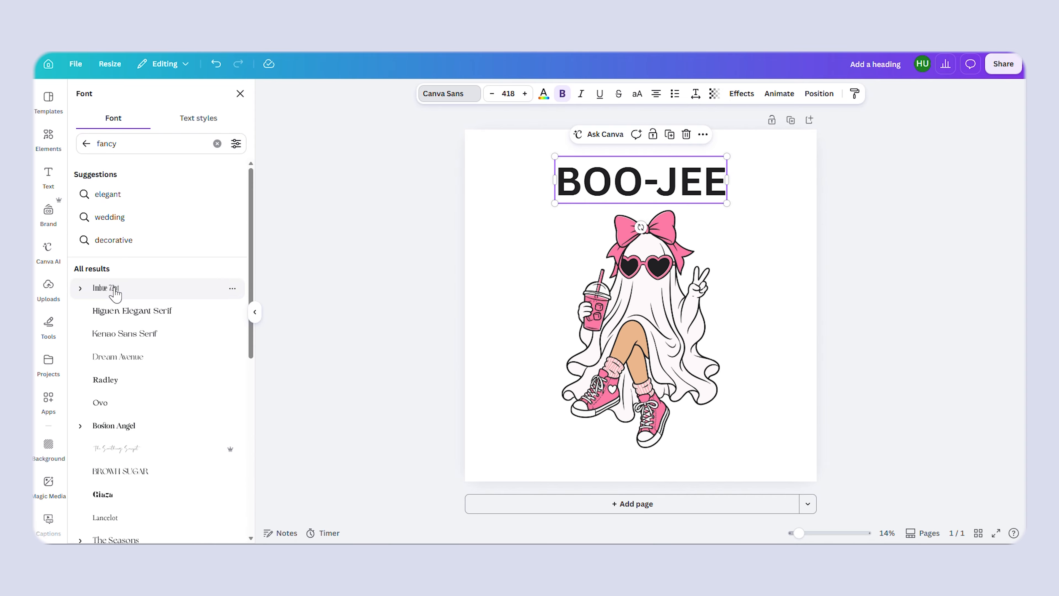
pyautogui.click(848, 236)
pyautogui.click(933, 191)
pyautogui.click(664, 184)
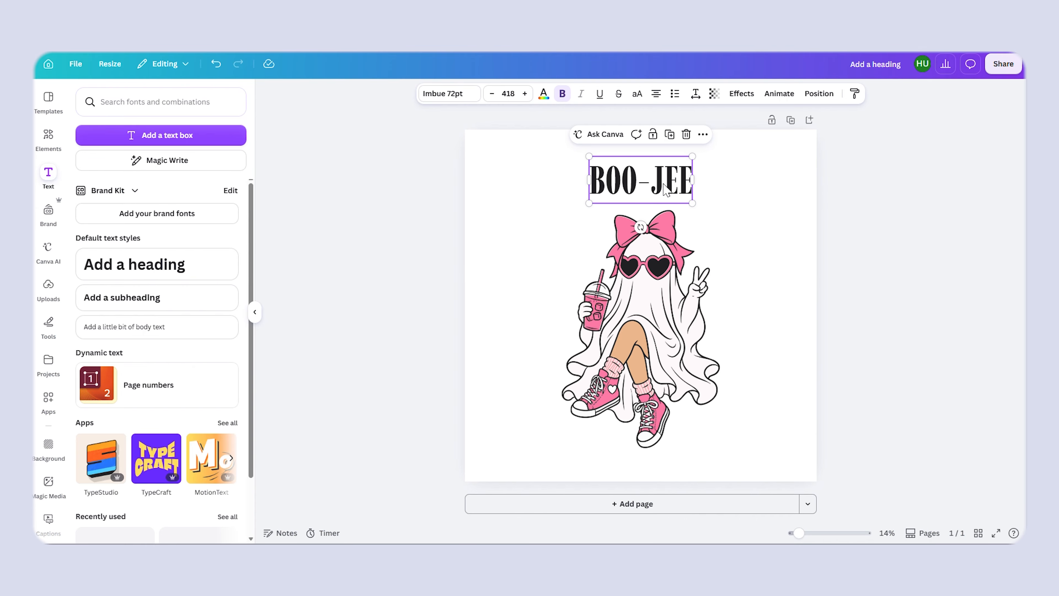
pyautogui.click(836, 238)
# - Apply the Curve effect to the BOO-JEE heading at 100 and enlarge it to font size 556
pyautogui.click(668, 184)
pyautogui.click(742, 94)
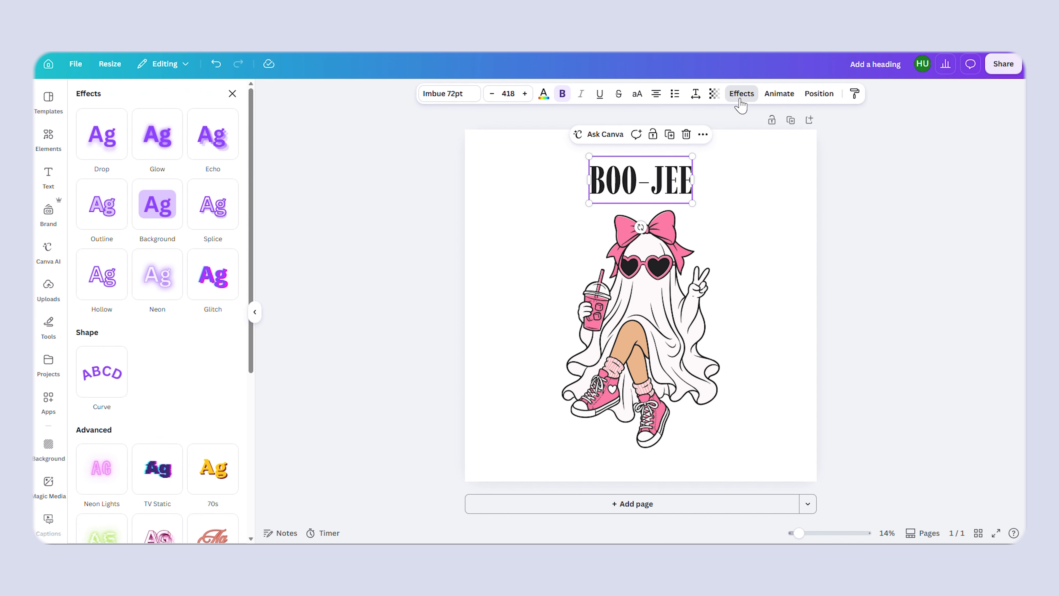
pyautogui.click(105, 373)
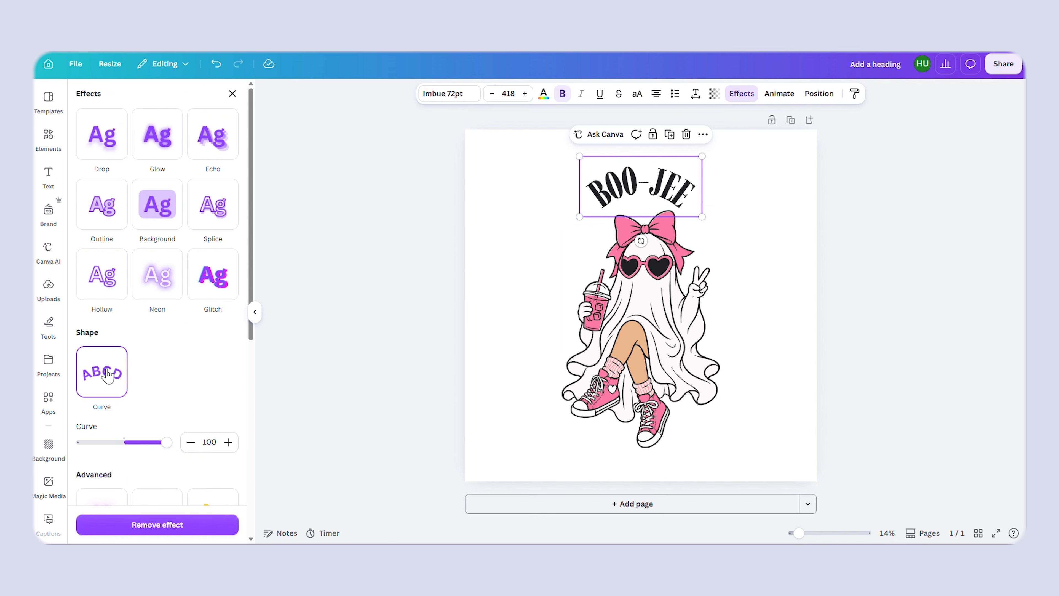
pyautogui.moveTo(158, 443); pyautogui.dragTo(167, 440)
pyautogui.moveTo(702, 217); pyautogui.dragTo(668, 190)
pyautogui.click(908, 427)
# - Recolour the BOO-JEE heading with the pink from the ghost graphic's photo colours
pyautogui.click(662, 340)
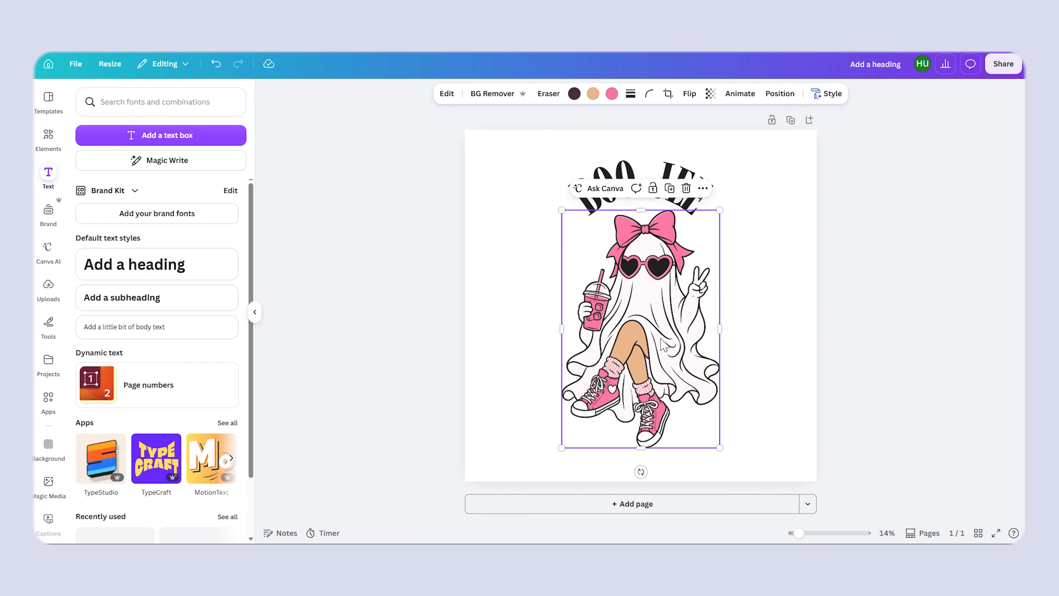
pyautogui.click(880, 328)
pyautogui.click(609, 173)
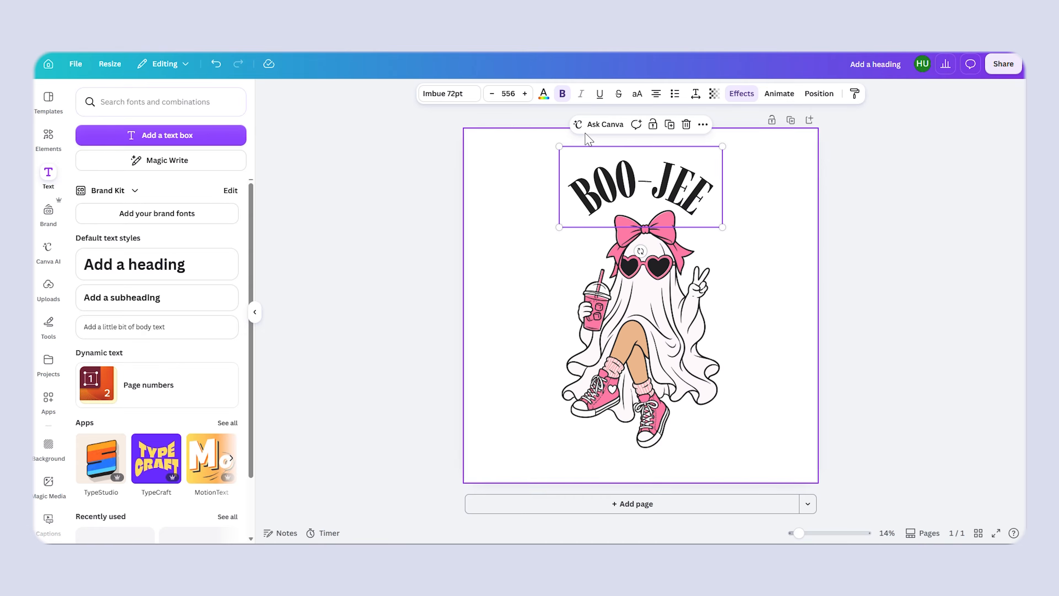
pyautogui.click(543, 96)
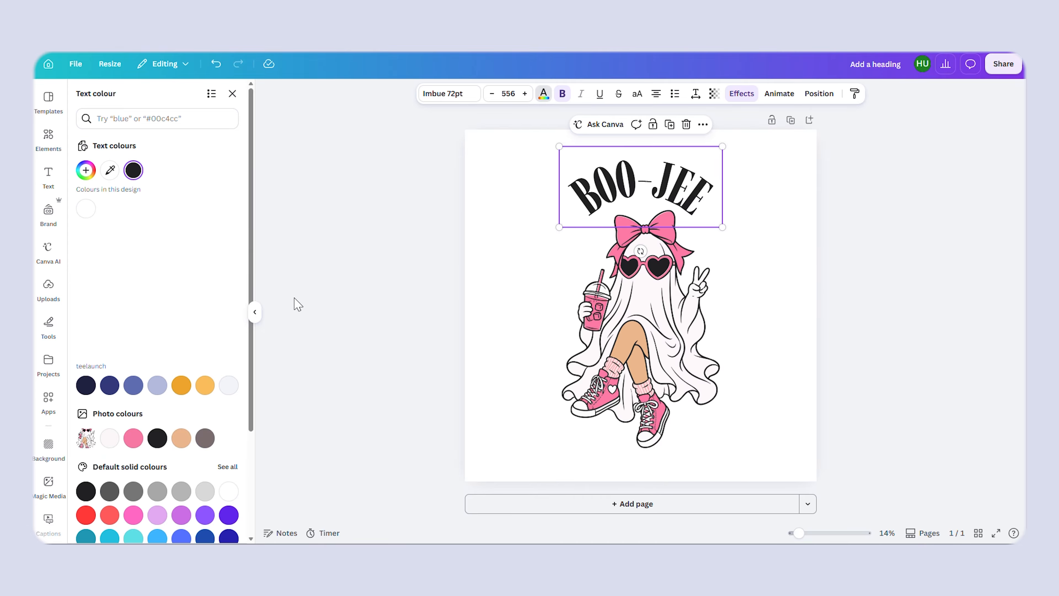
pyautogui.click(133, 438)
pyautogui.click(918, 240)
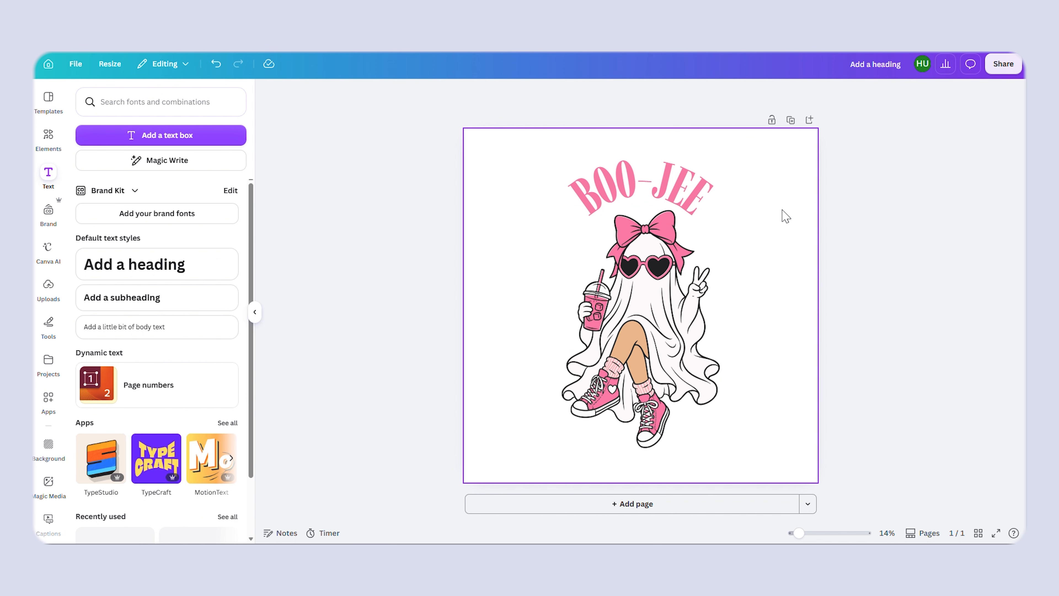
# - Add an Outline effect to the BOO-JEE heading and colour it with the black from the photo colours
pyautogui.click(690, 187)
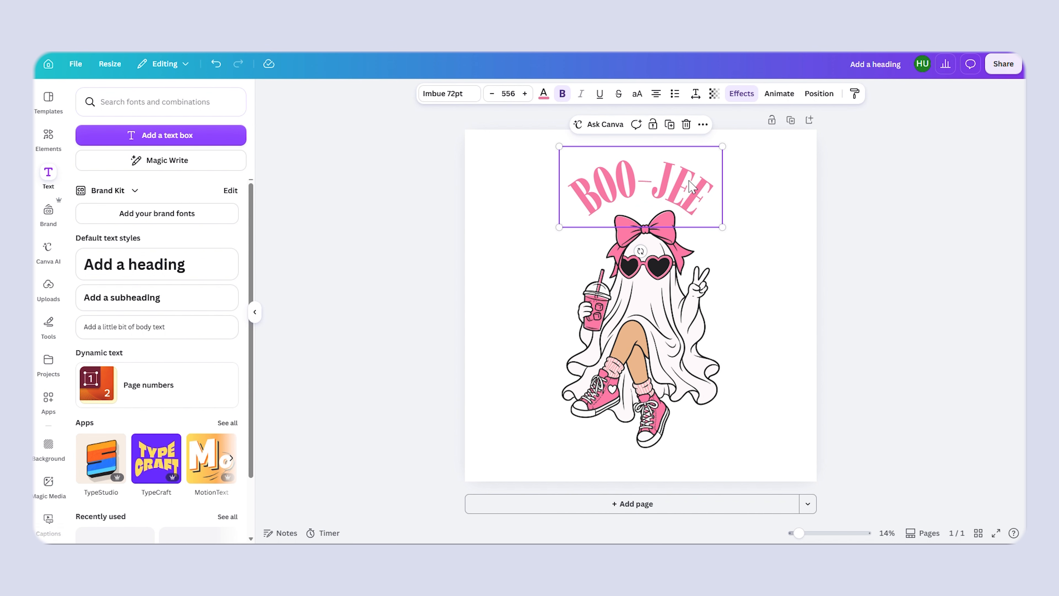
pyautogui.click(734, 100)
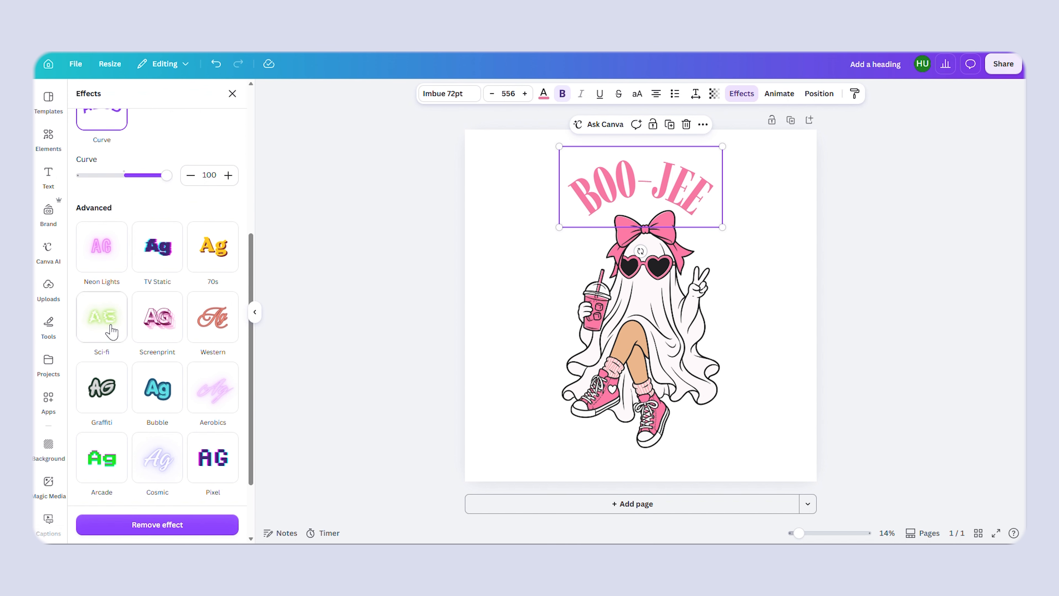
pyautogui.scroll(5, 193, 378)
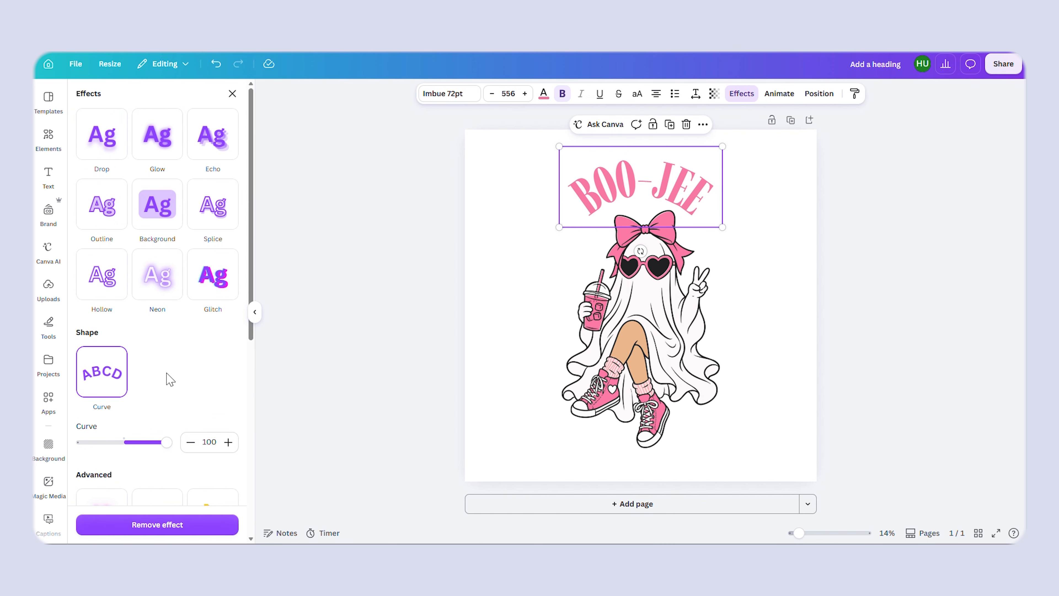
pyautogui.click(101, 209)
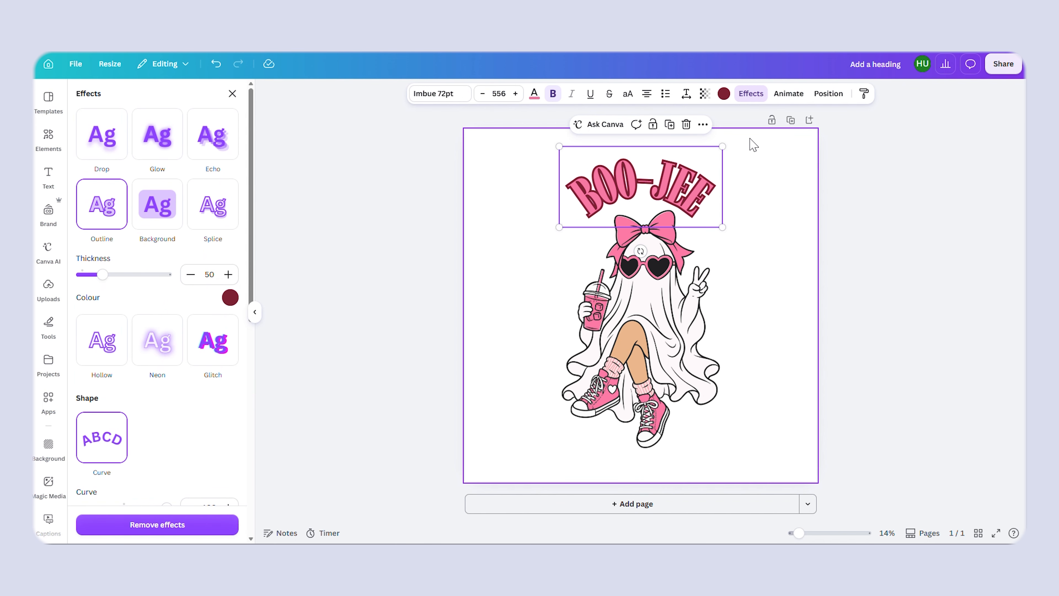
pyautogui.click(723, 94)
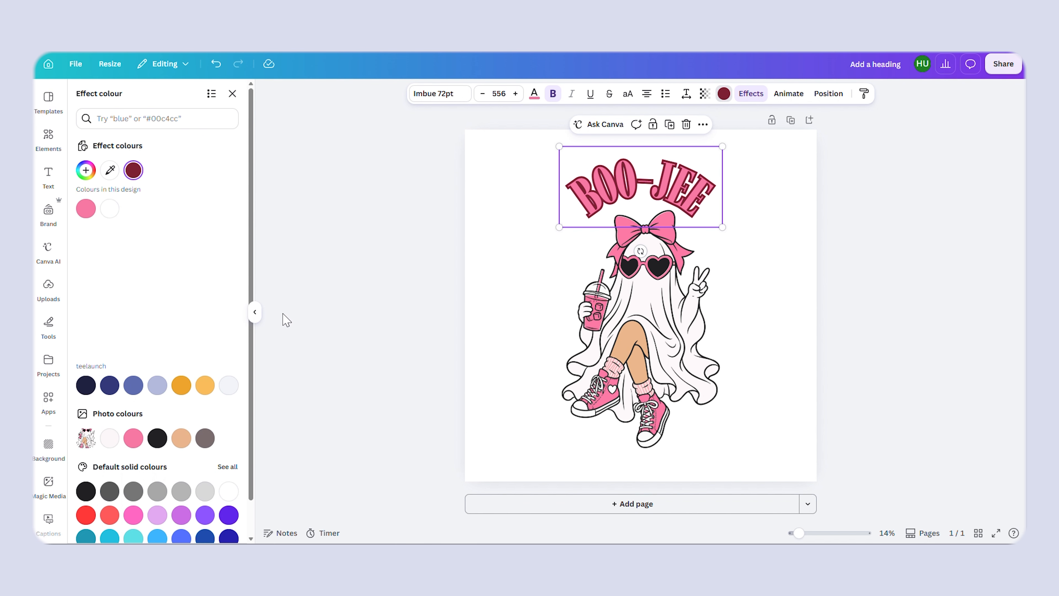
pyautogui.click(157, 439)
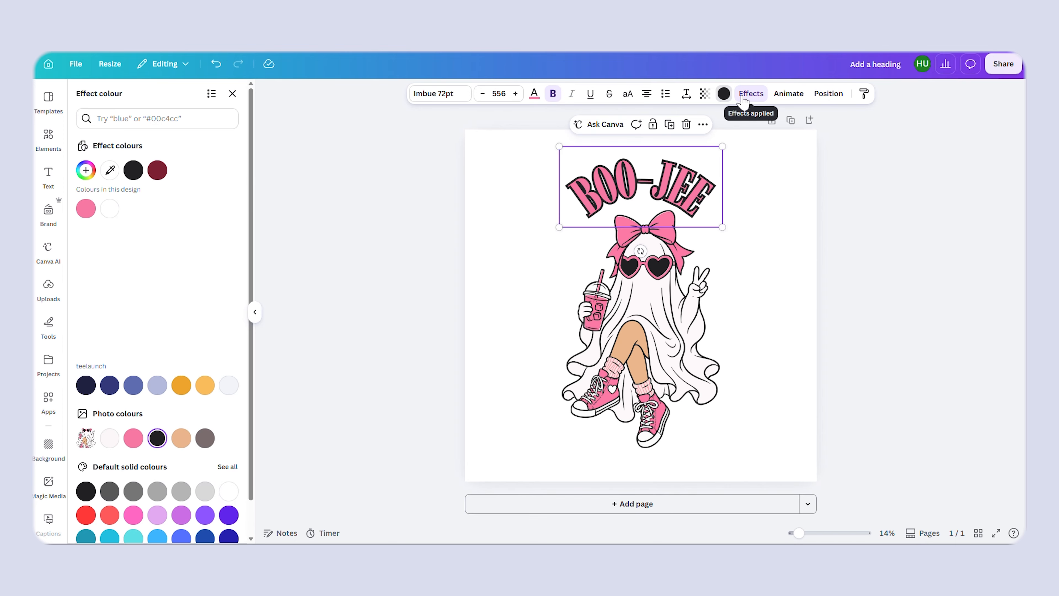
# - Set the heading outline's thickness to 23 and enlarge the BOO-JEE heading to font size 603
pyautogui.click(751, 94)
pyautogui.moveTo(102, 274); pyautogui.dragTo(84, 274)
pyautogui.moveTo(722, 227); pyautogui.dragTo(729, 231)
pyautogui.moveTo(85, 273); pyautogui.dragTo(90, 273)
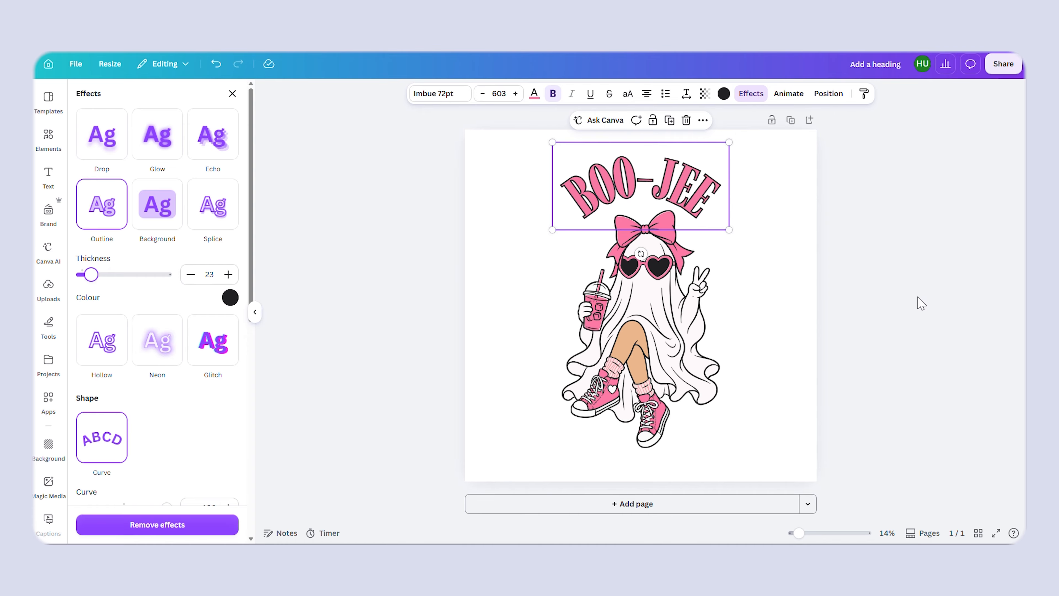
pyautogui.click(920, 303)
# - Enlarge the BOO-JEE heading further so it is wider than the ghost, and scale the ghost graphic down slightly
pyautogui.click(729, 228)
pyautogui.moveTo(730, 229); pyautogui.dragTo(756, 245)
pyautogui.click(963, 292)
pyautogui.click(679, 394)
pyautogui.moveTo(718, 447); pyautogui.dragTo(710, 434)
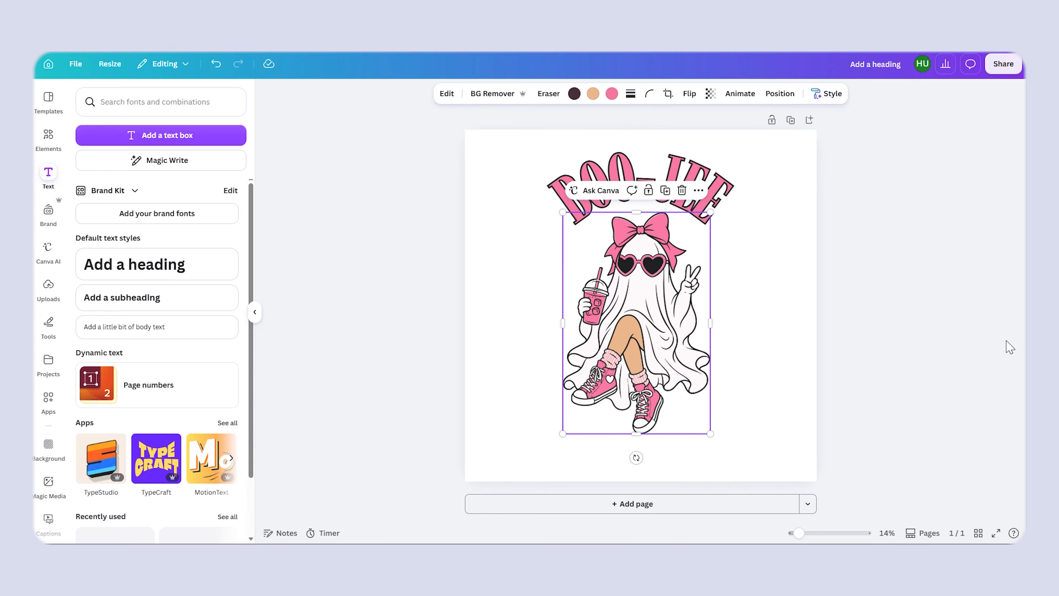
pyautogui.click(1009, 346)
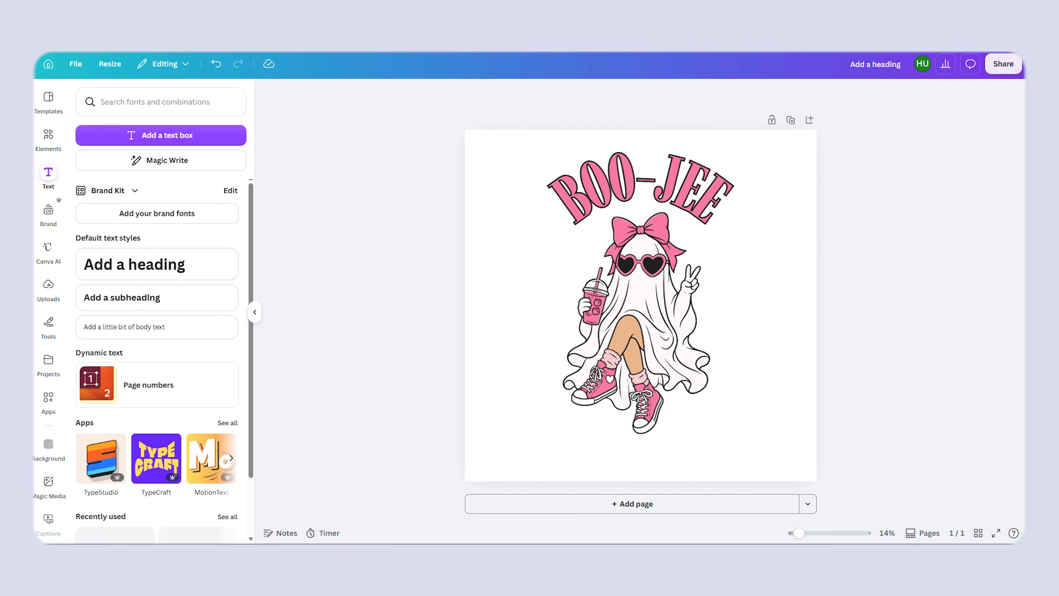
# - Search the elements for "bats" and show all matching graphics
pyautogui.click(48, 138)
pyautogui.click(121, 102)
pyautogui.write('bats')
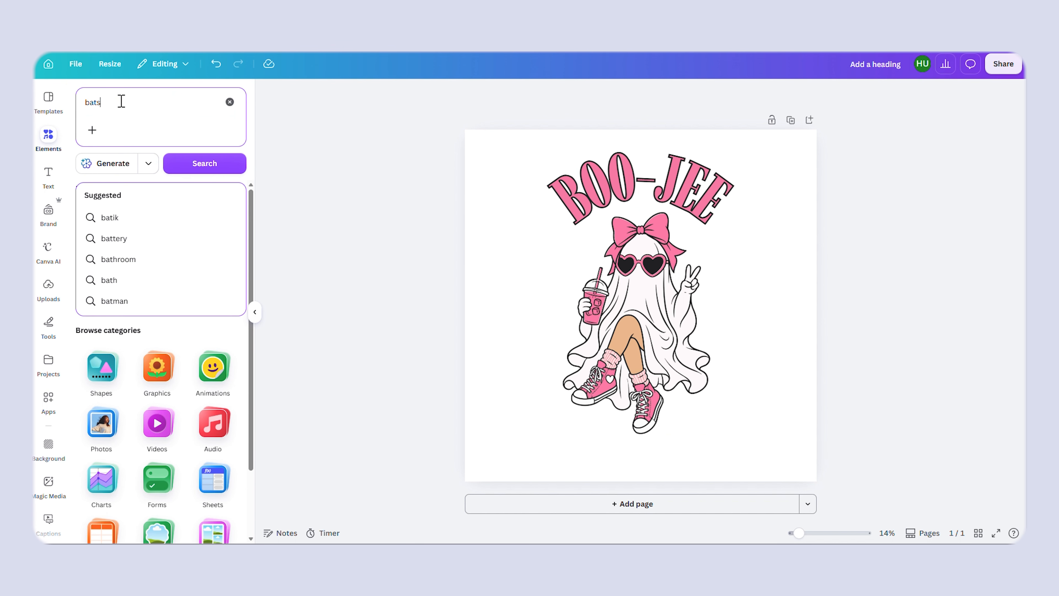
pyautogui.press('Return')
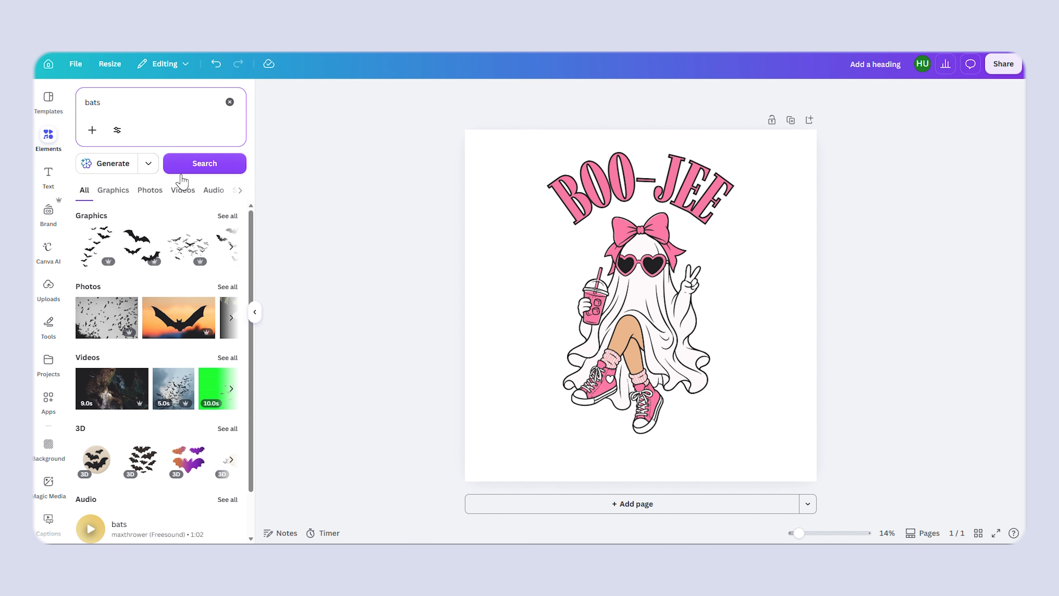
pyautogui.click(227, 216)
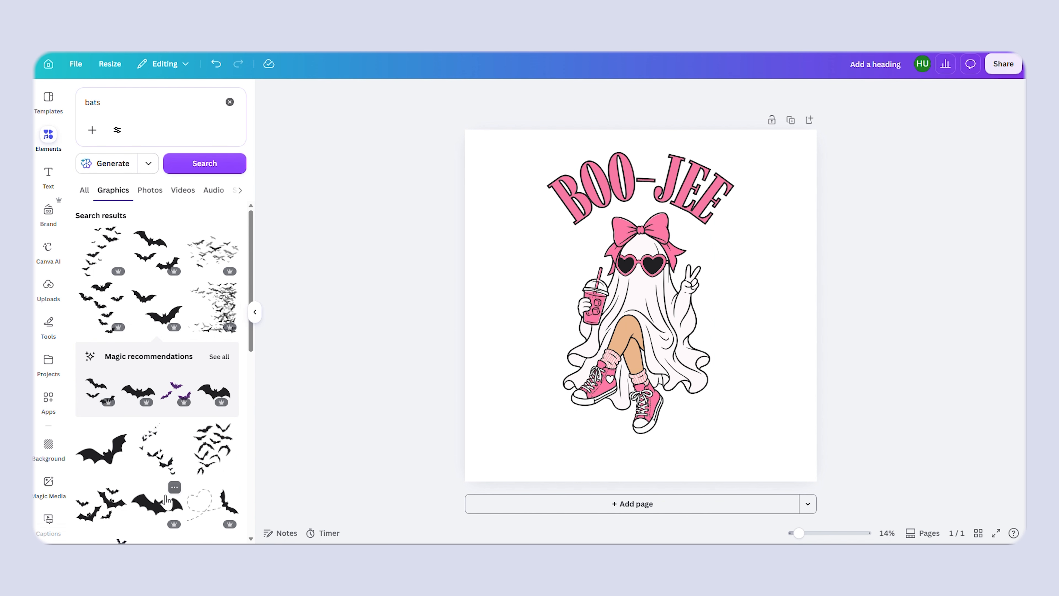
# - Add the single black bat graphic with spread wings and place it small beside the ghost's head, above the drink
pyautogui.click(160, 496)
pyautogui.moveTo(711, 334); pyautogui.dragTo(558, 250)
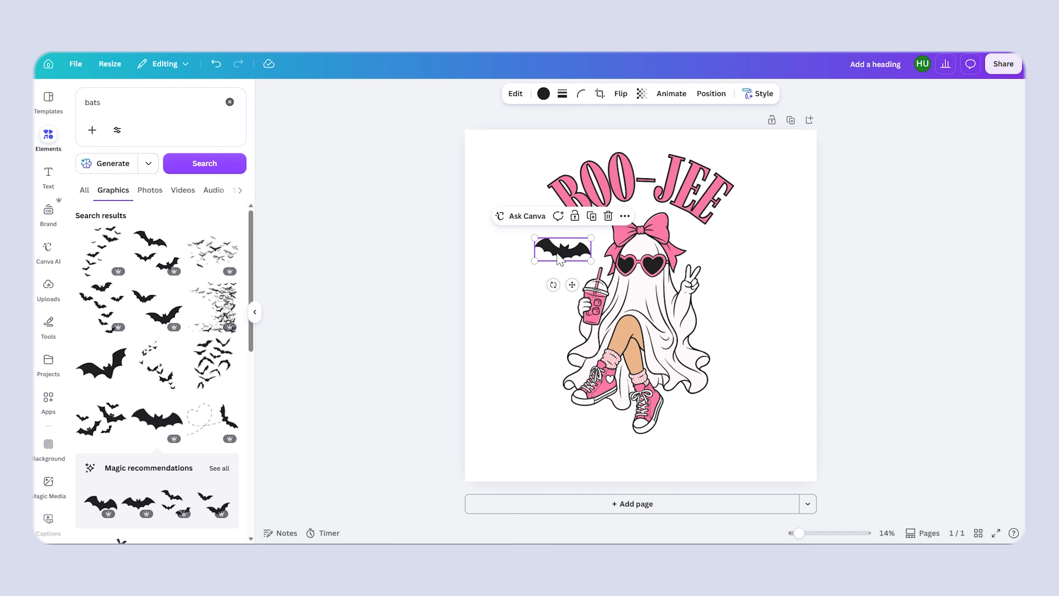
pyautogui.click(944, 336)
# - Apply the Outline shadow style to the bat graphic
pyautogui.click(563, 249)
pyautogui.click(515, 93)
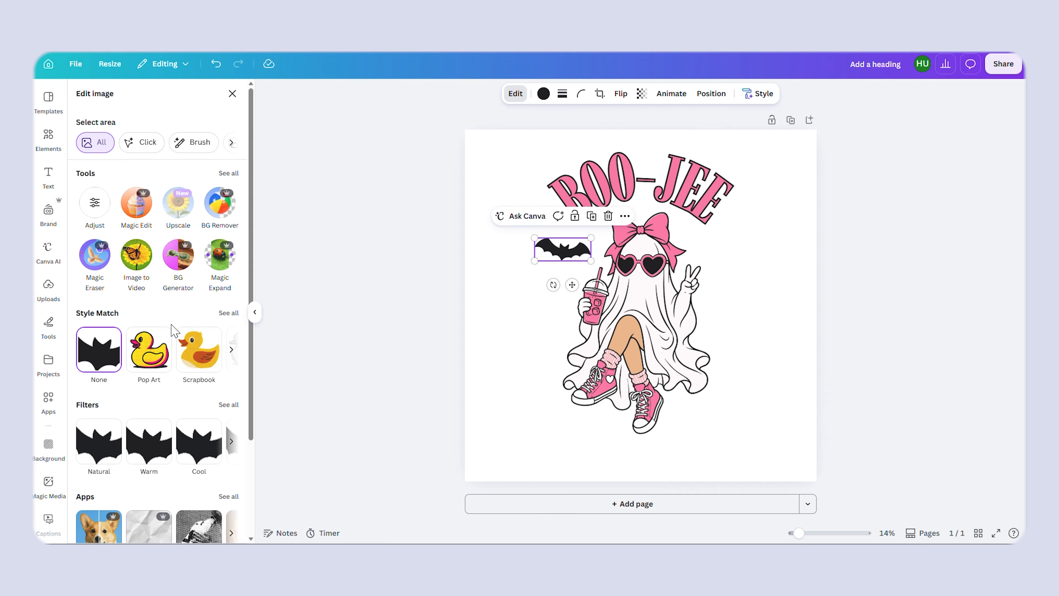
pyautogui.scroll(-3, 196, 350)
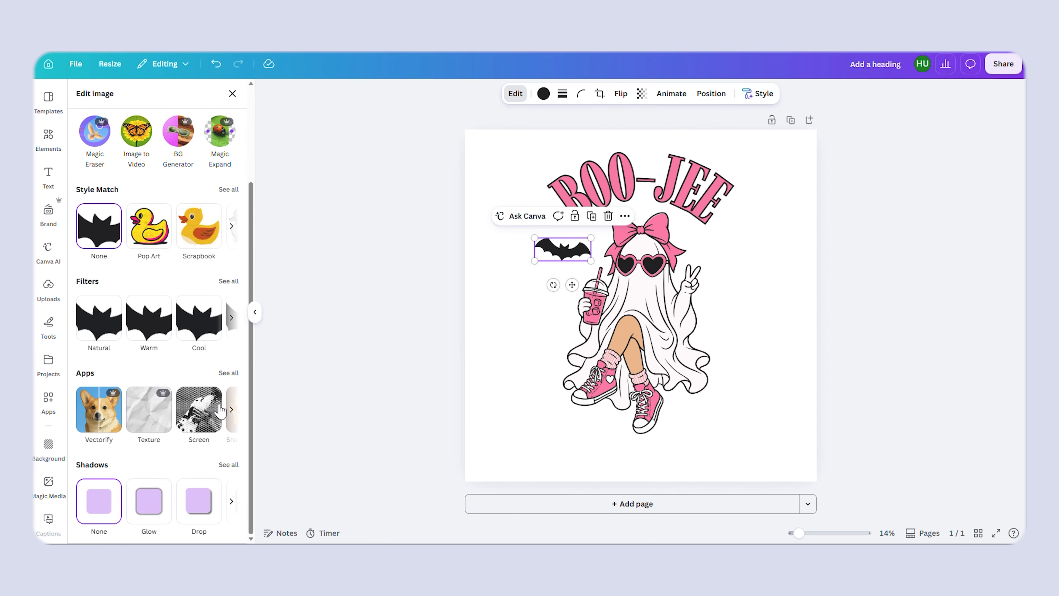
pyautogui.click(229, 464)
pyautogui.click(225, 228)
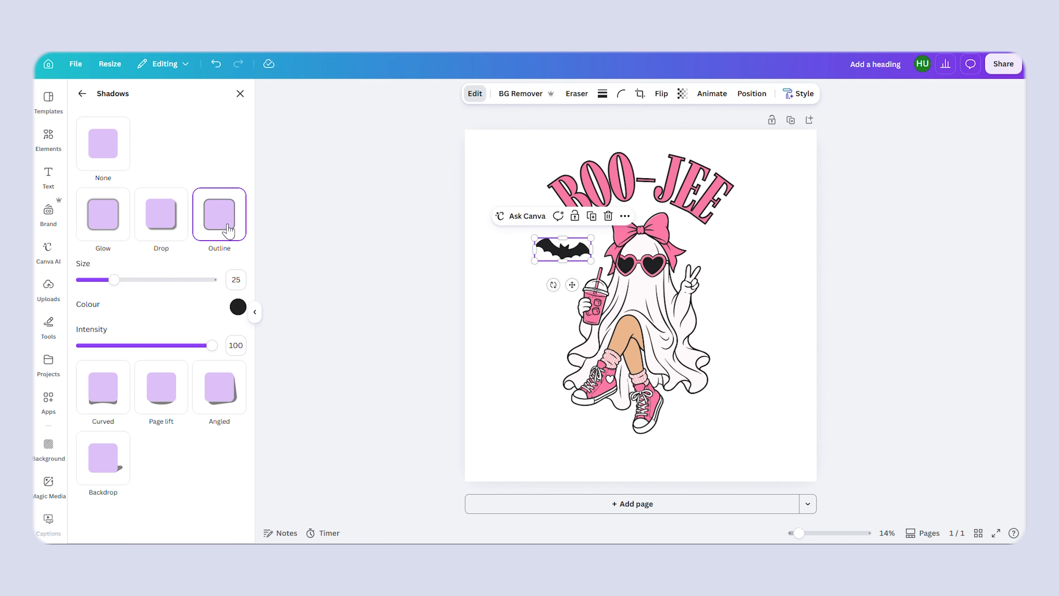
# - Set the bat's outline colour to the heading's pink #F777A1, sampled from the lettering, and the outline size to 20
pyautogui.click(237, 309)
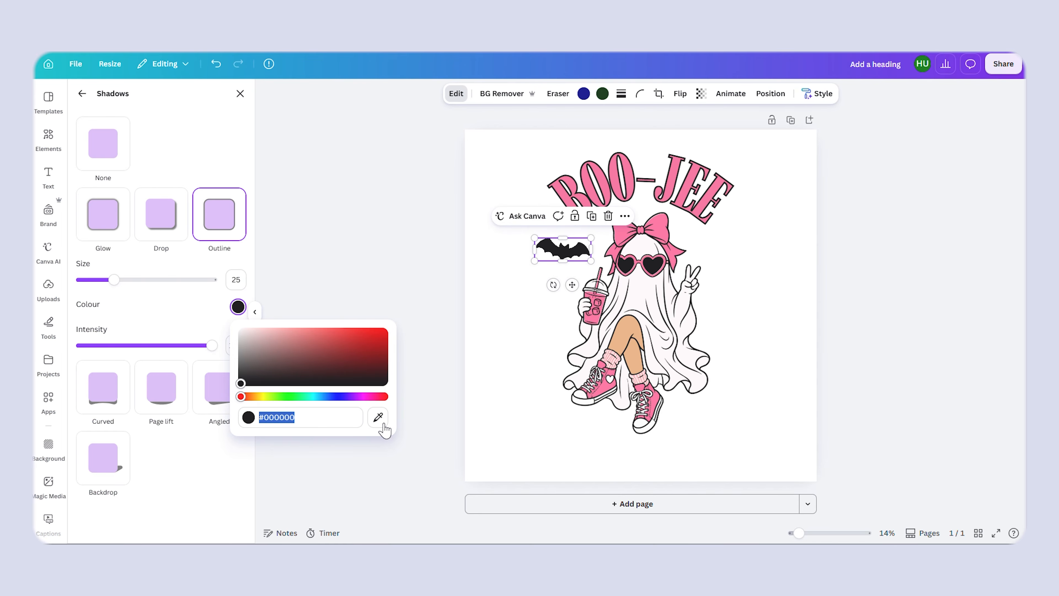
pyautogui.click(378, 417)
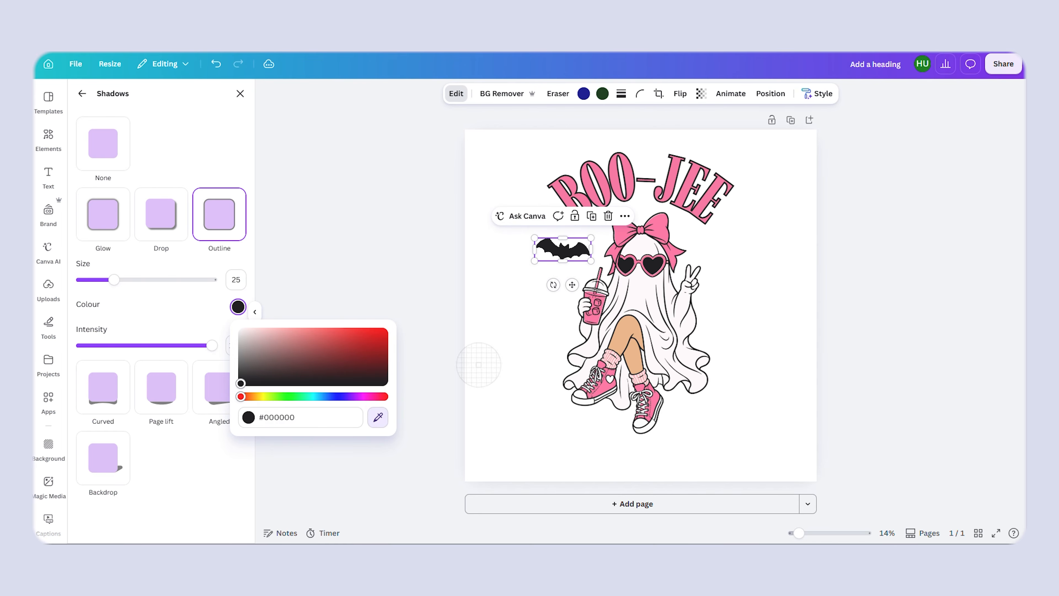
pyautogui.click(604, 191)
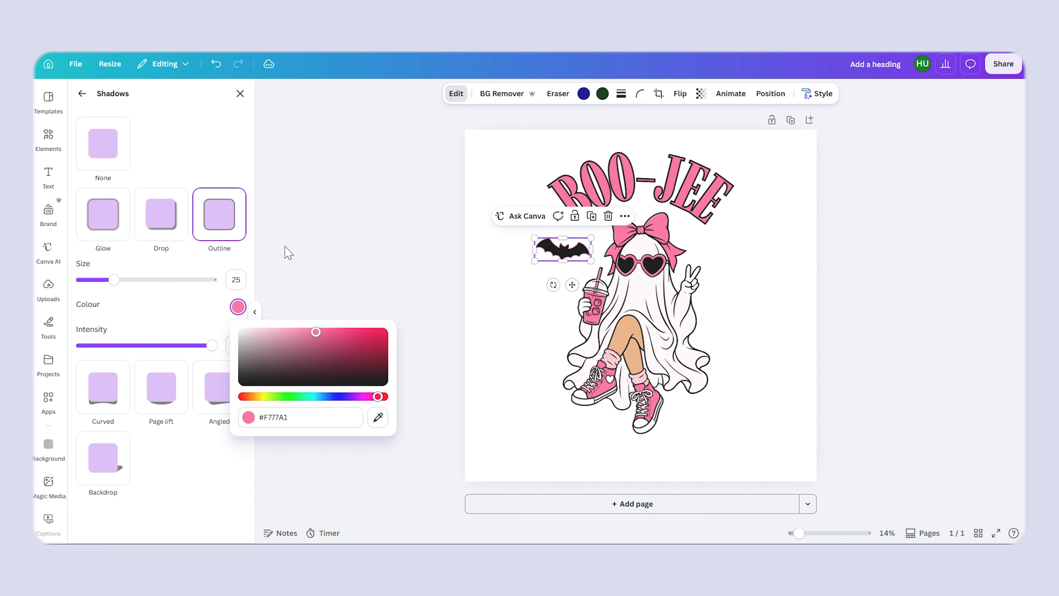
pyautogui.moveTo(114, 279); pyautogui.dragTo(106, 280)
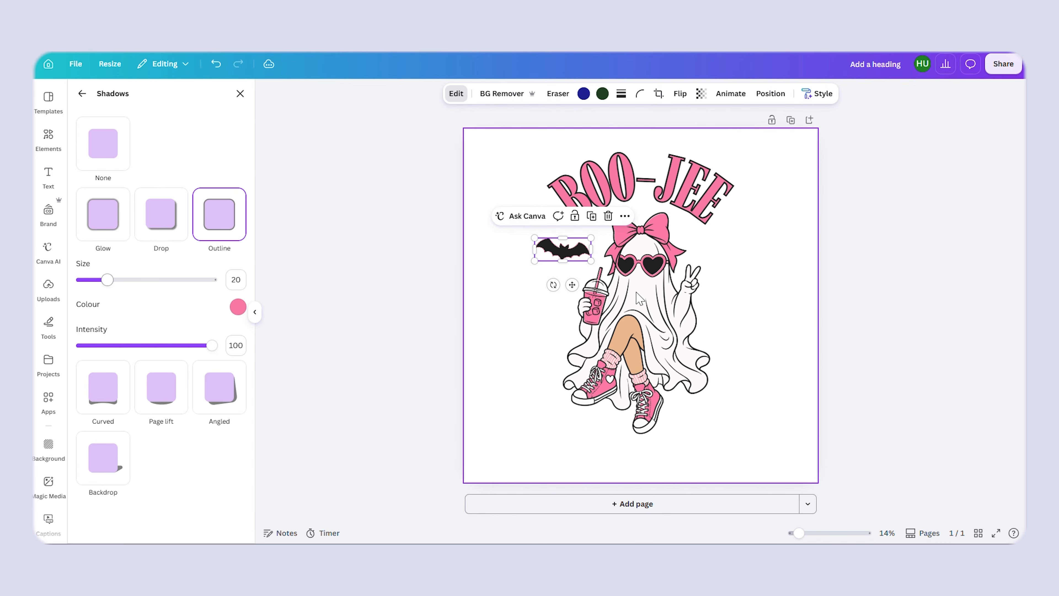
pyautogui.click(904, 287)
pyautogui.click(926, 294)
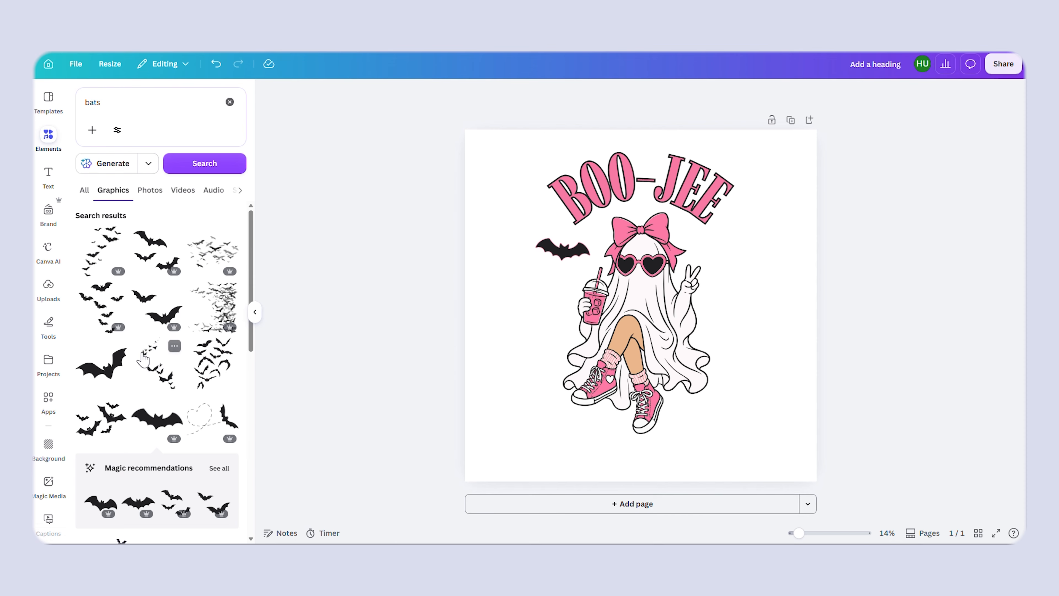
# - Add the black bat graphic with one raised wing, shrink it and place it beside the ghost, below the peace-sign hand
pyautogui.click(109, 351)
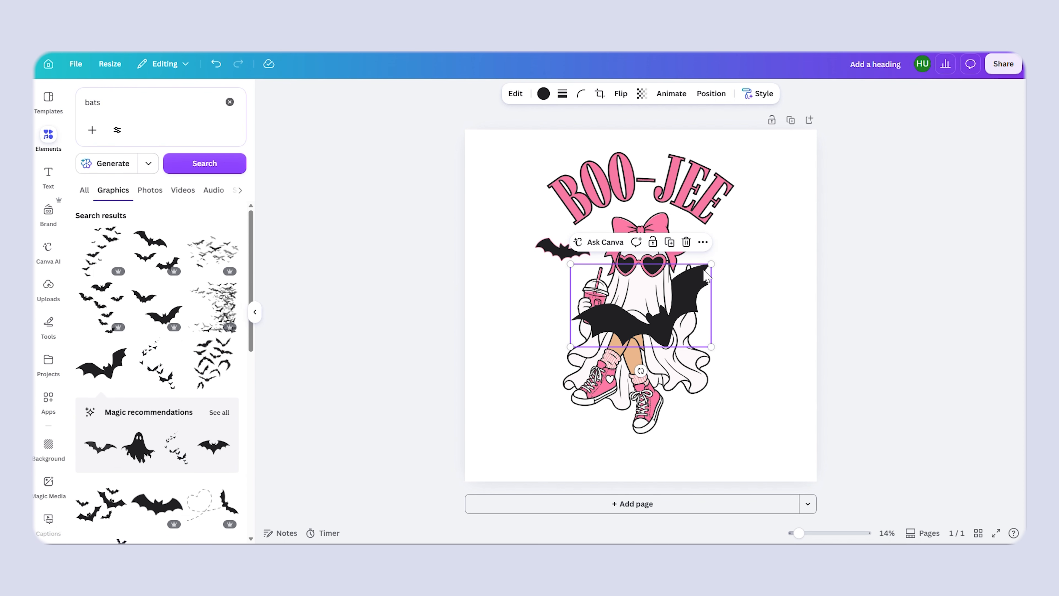
pyautogui.moveTo(709, 266); pyautogui.dragTo(736, 322)
pyautogui.click(724, 338)
pyautogui.click(727, 321)
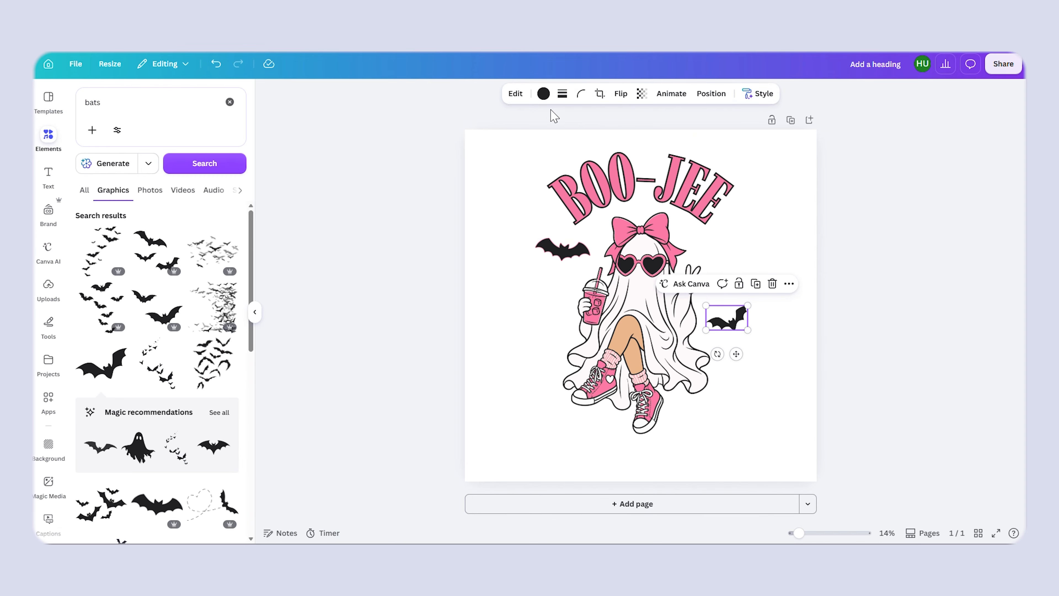
# - Give the second bat an Outline shadow in the heading's pink, sampled from the lettering, with size 20
pyautogui.click(516, 93)
pyautogui.scroll(-3, 220, 470)
pyautogui.click(219, 467)
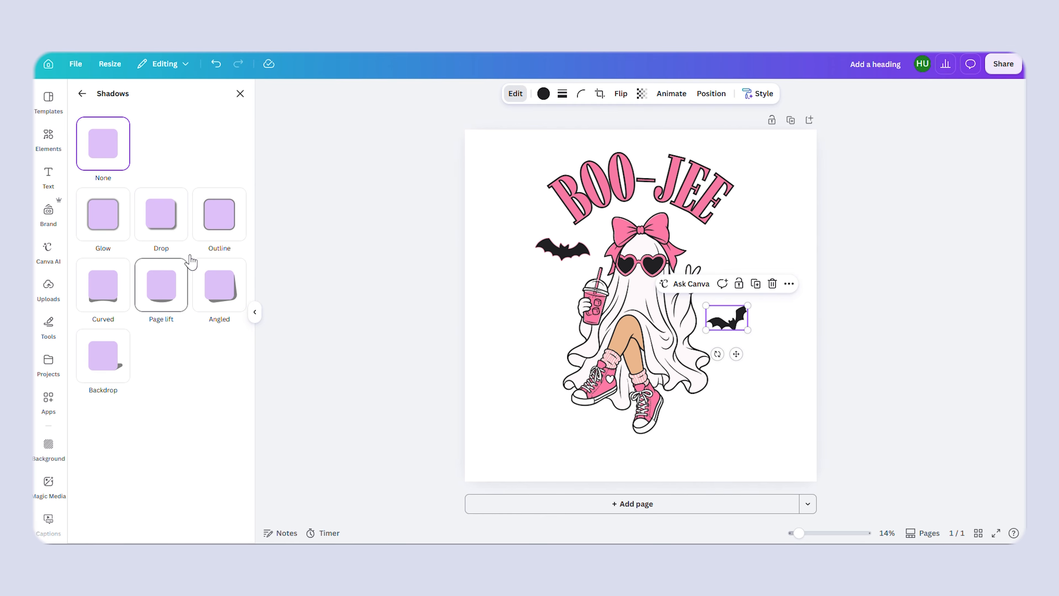
pyautogui.click(219, 214)
pyautogui.click(238, 306)
pyautogui.click(378, 418)
pyautogui.click(605, 205)
pyautogui.moveTo(114, 280); pyautogui.dragTo(107, 280)
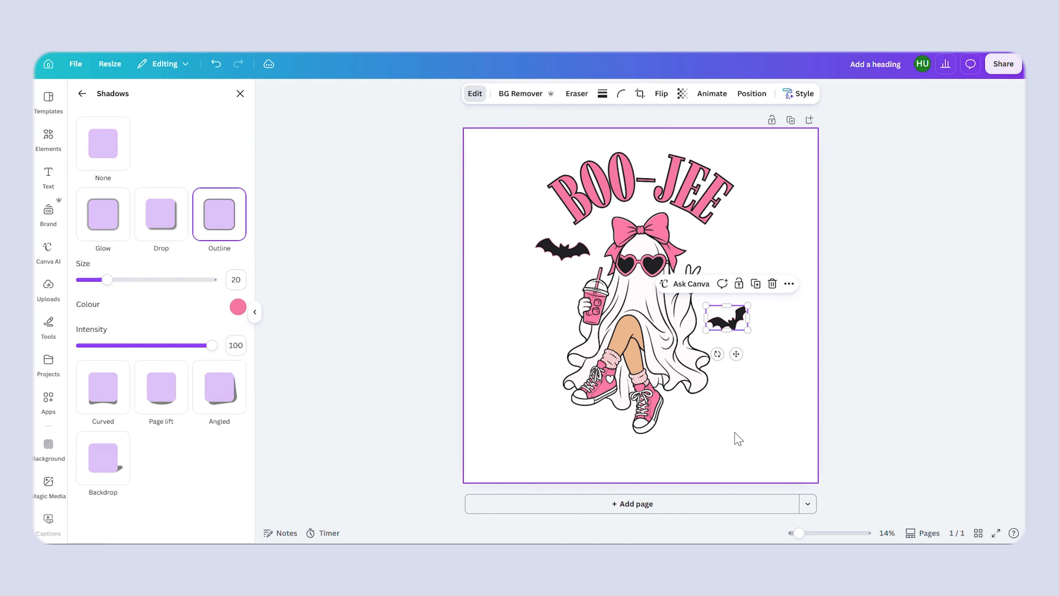
pyautogui.click(723, 454)
# - Search the elements for "spider web heart" and show all matching graphics
pyautogui.click(155, 105)
pyautogui.write('spi')
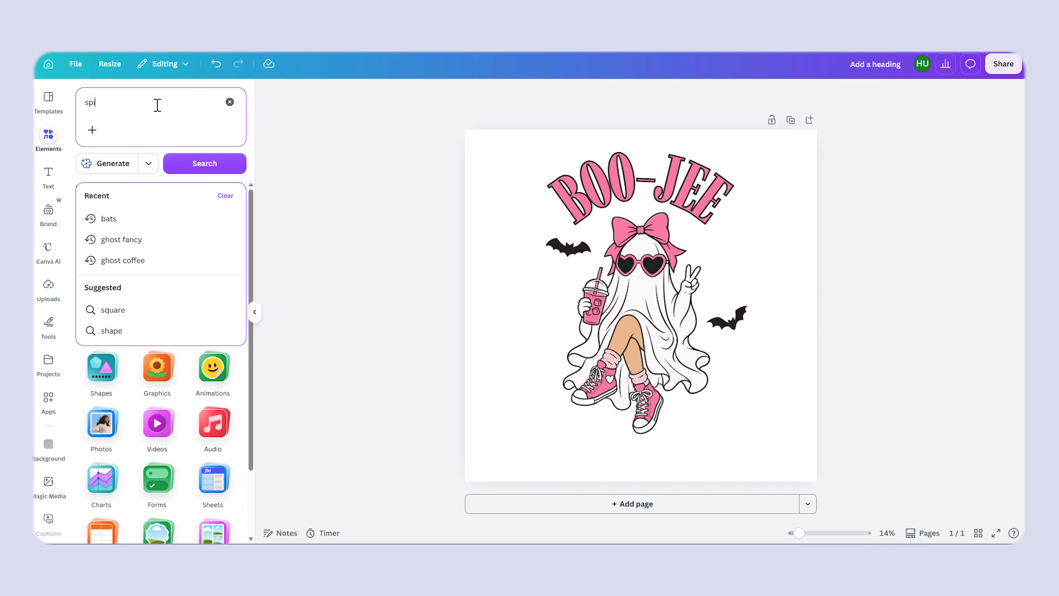
pyautogui.write('der web')
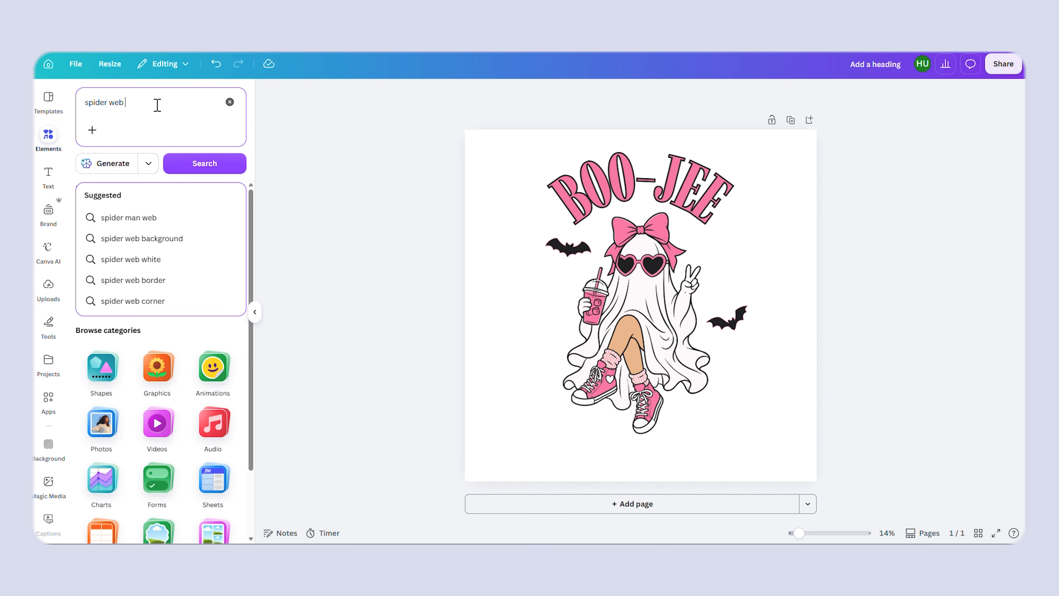
pyautogui.write(' heart')
pyautogui.press('Return')
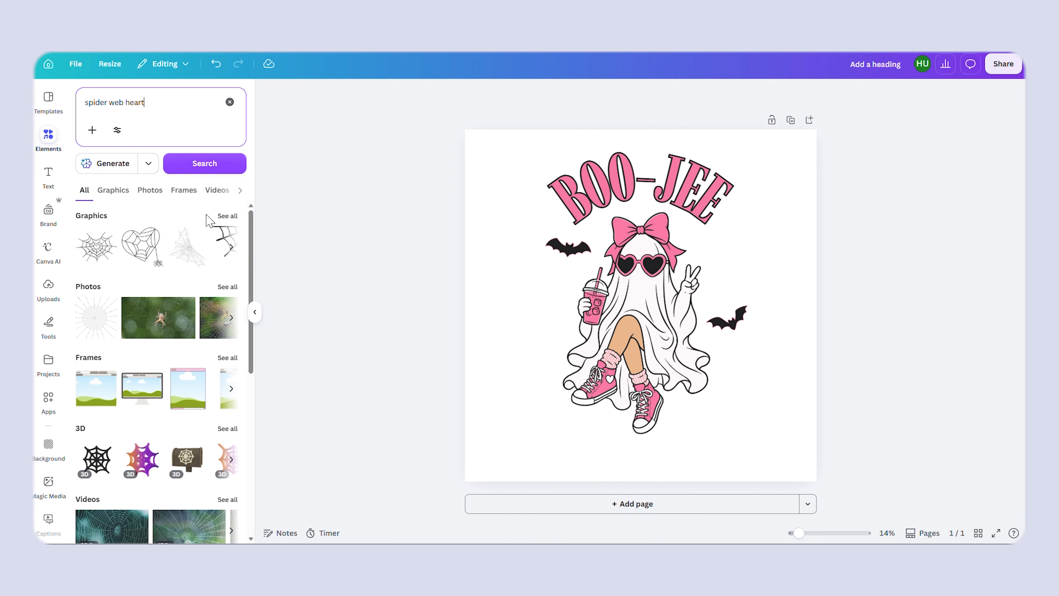
pyautogui.click(227, 216)
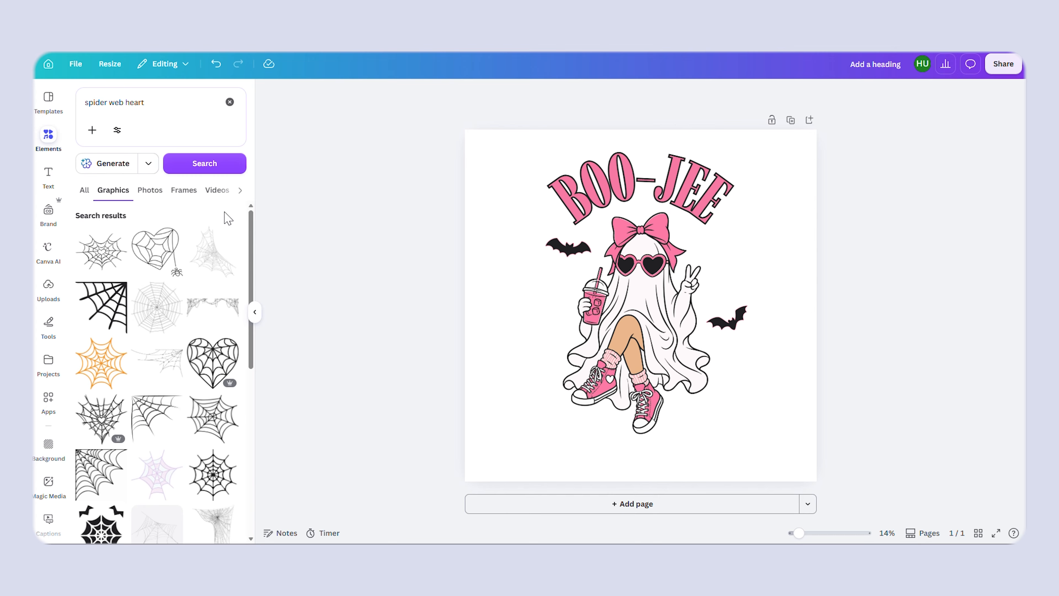
# - Add the black spider web with a heart centre, shrink it, tilt it about -13.8° and place it beside the ghost, below the drink
pyautogui.click(118, 238)
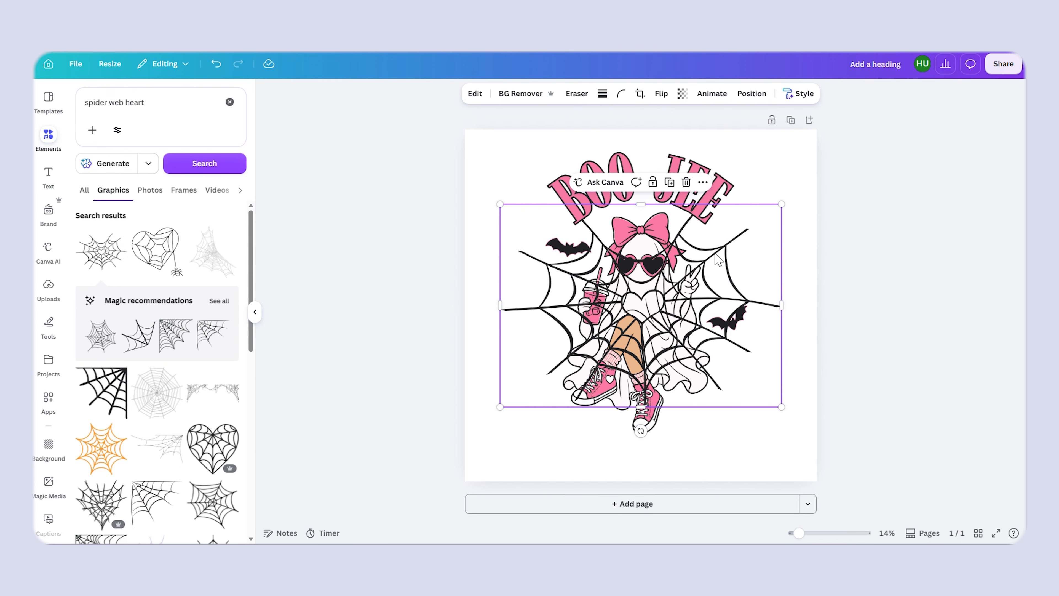
pyautogui.moveTo(782, 204); pyautogui.dragTo(621, 320)
pyautogui.moveTo(566, 367); pyautogui.dragTo(562, 349)
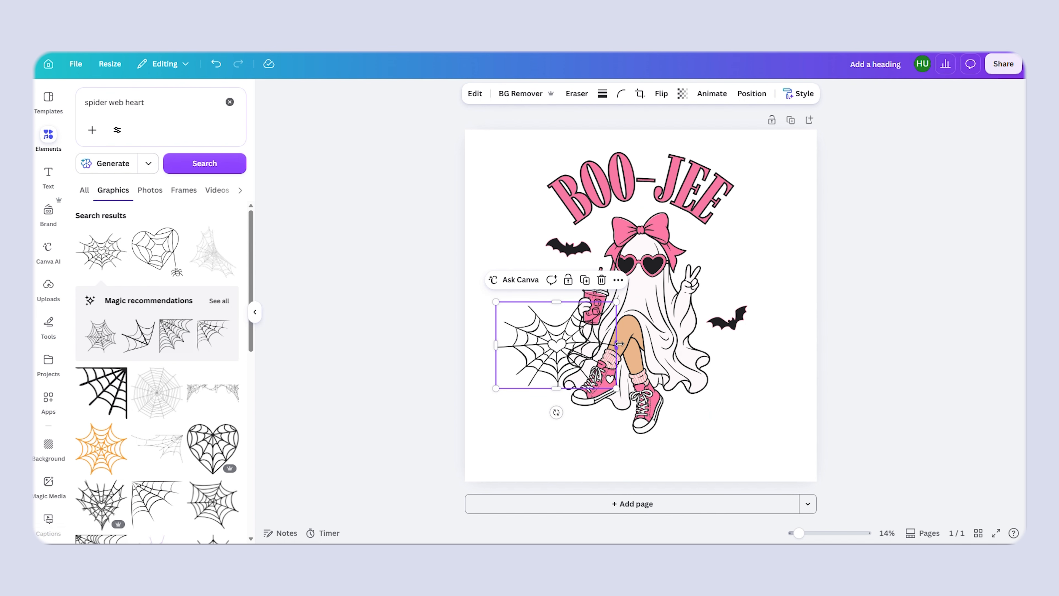
pyautogui.moveTo(550, 412); pyautogui.dragTo(566, 407)
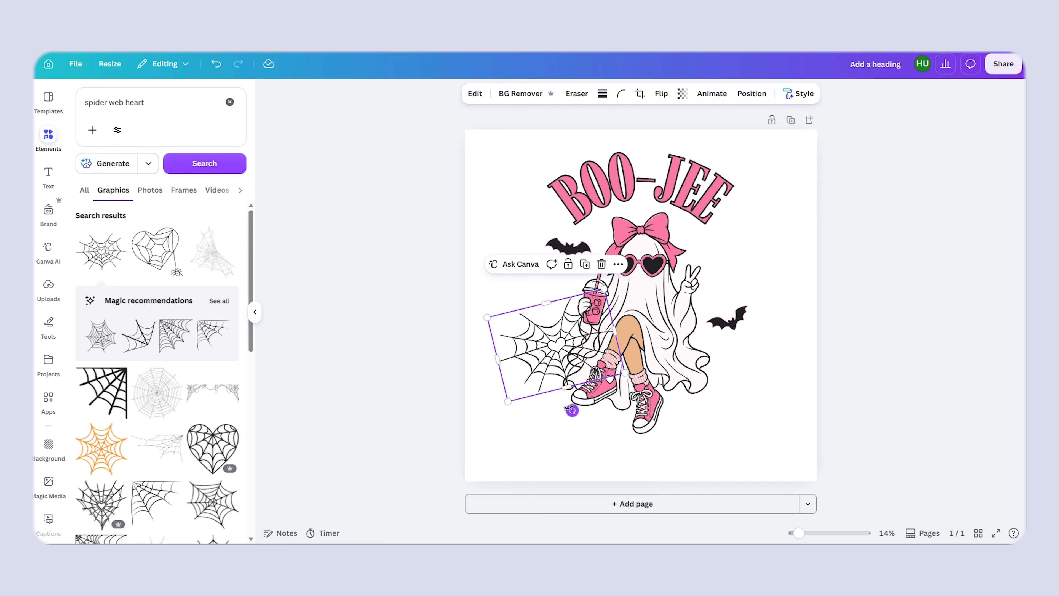
pyautogui.moveTo(558, 351); pyautogui.dragTo(558, 345)
# - Send the spider web to the back, behind the ghost, and nudge it closer to the ghost
pyautogui.click(752, 93)
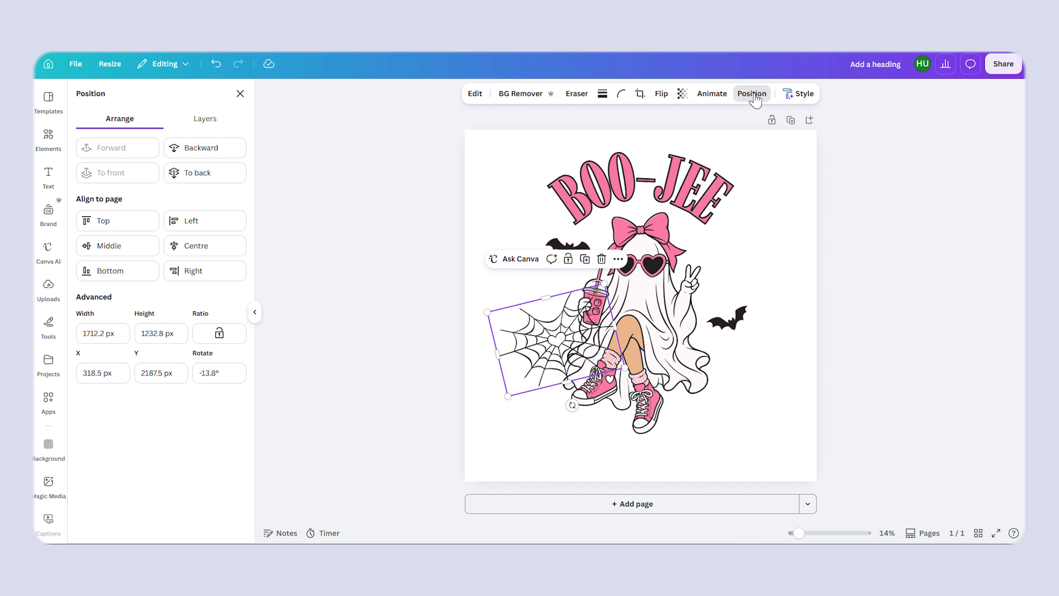
pyautogui.click(213, 172)
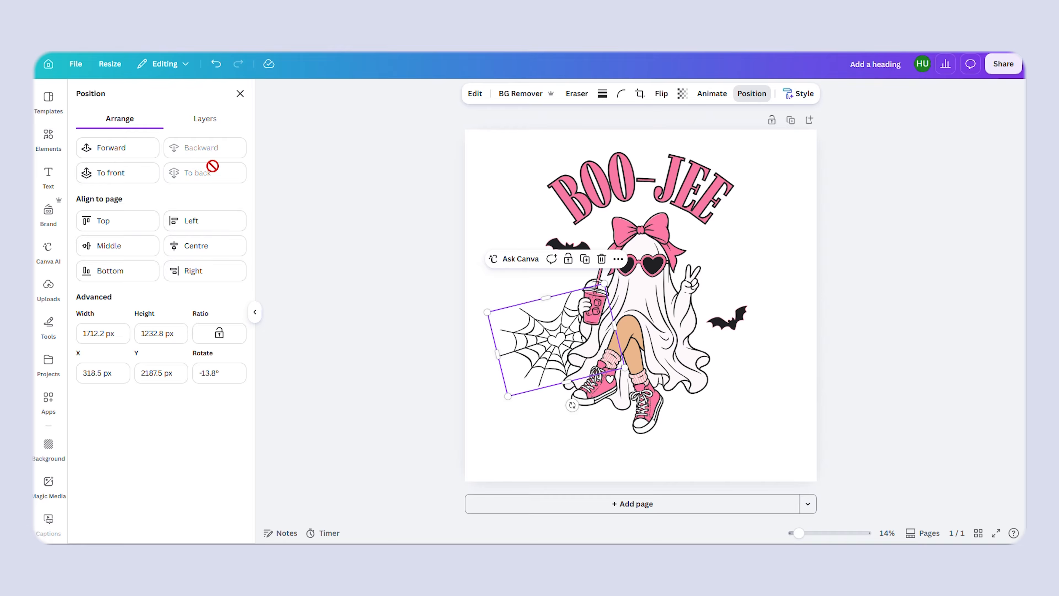
pyautogui.click(945, 344)
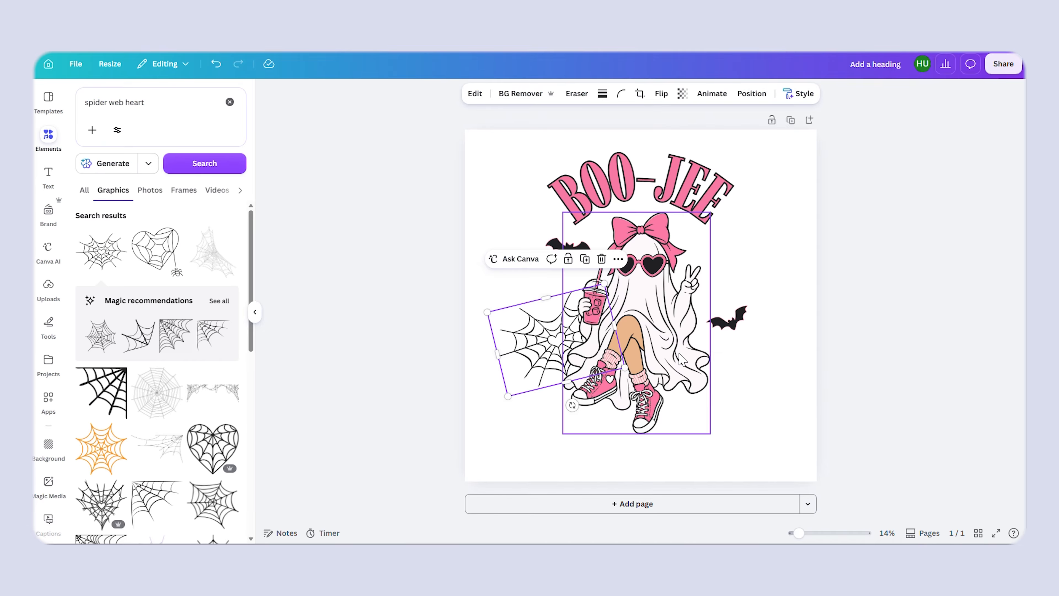
pyautogui.moveTo(554, 331); pyautogui.dragTo(560, 334)
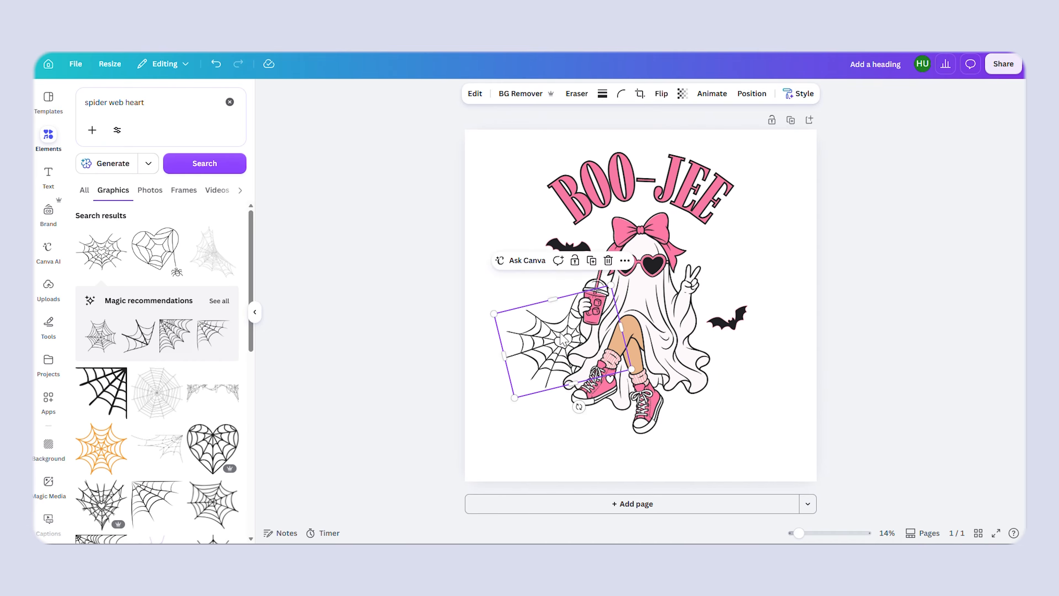
pyautogui.click(920, 360)
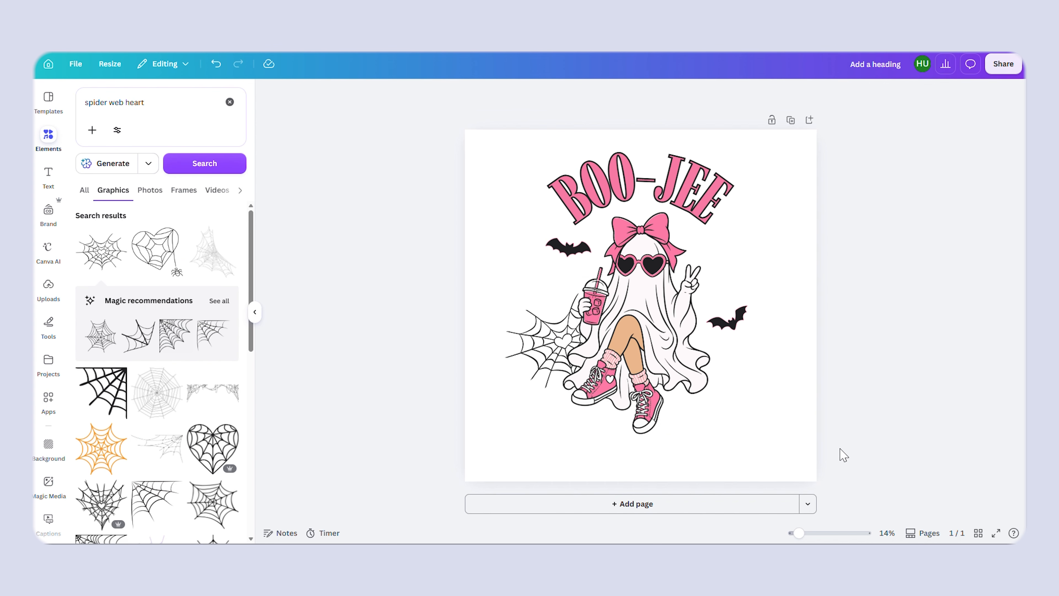
# - Enlarge the ghost graphic slightly beneath the heading, and shift the spider web outward so its heart shows beside the ghost
pyautogui.click(612, 381)
pyautogui.moveTo(567, 434); pyautogui.dragTo(548, 454)
pyautogui.moveTo(622, 359); pyautogui.dragTo(627, 360)
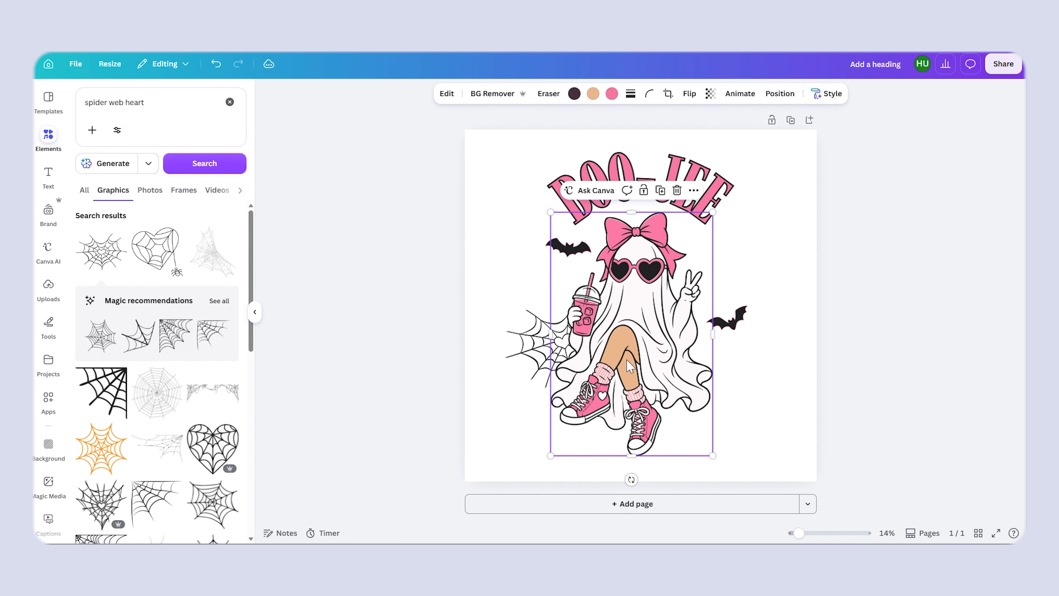
pyautogui.click(973, 370)
pyautogui.moveTo(538, 342); pyautogui.dragTo(533, 347)
pyautogui.click(955, 385)
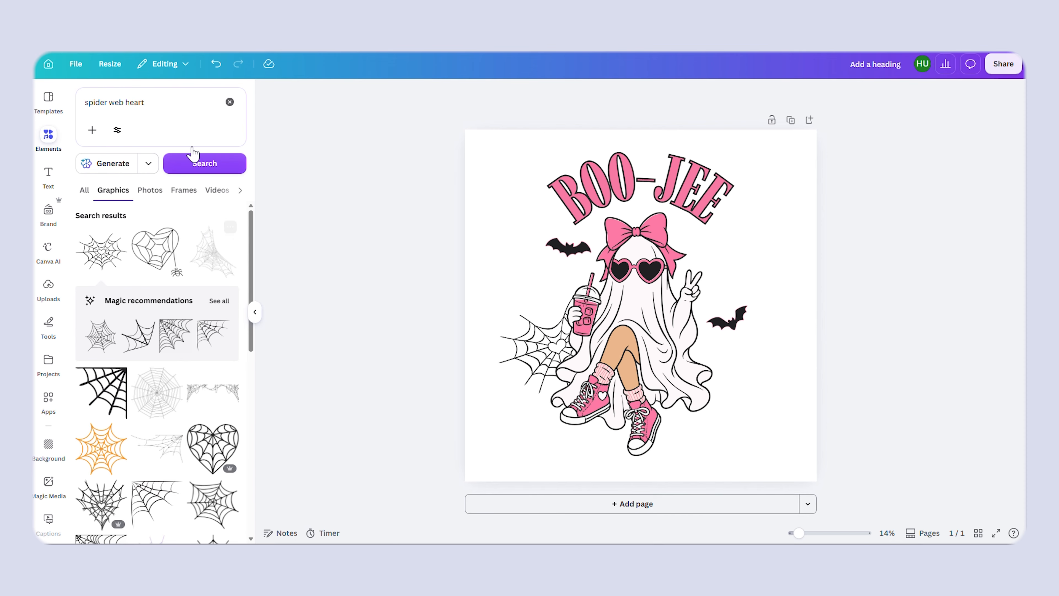
# - Search the elements for "stars" and show all matching graphics
pyautogui.click(229, 103)
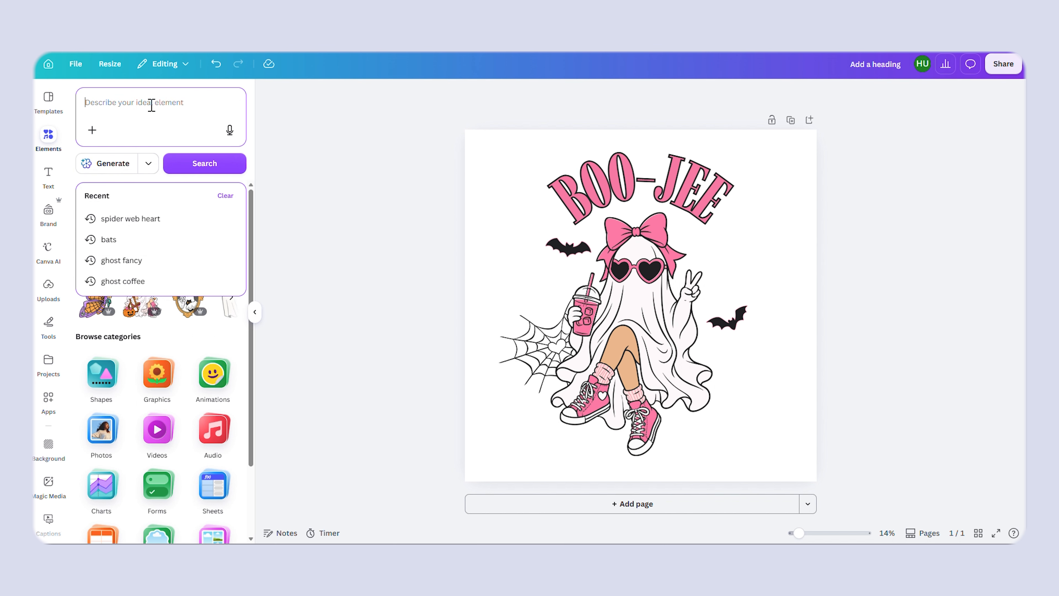
pyautogui.write('stars')
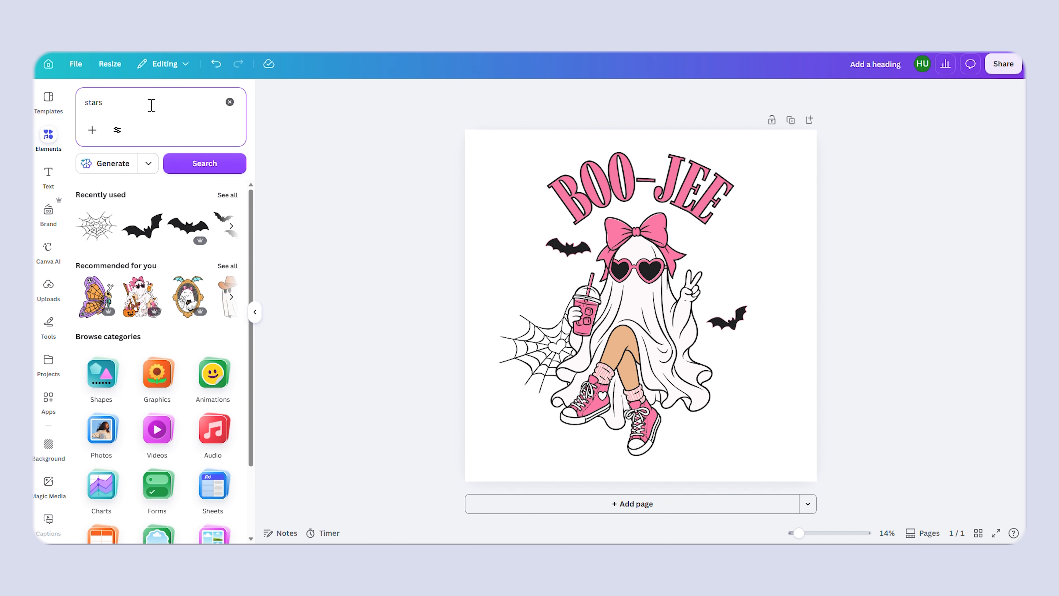
pyautogui.press('Return')
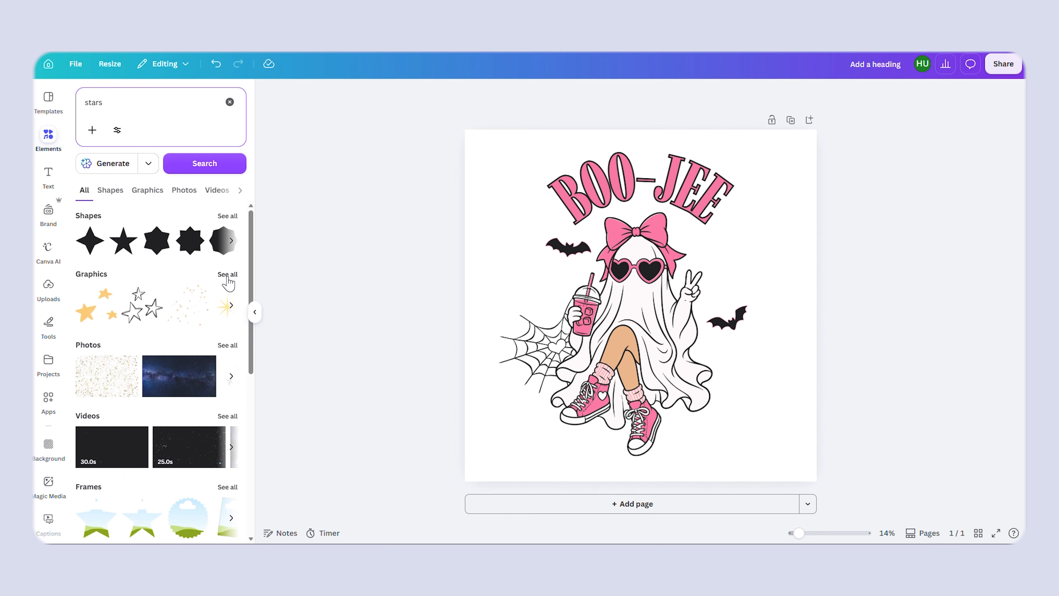
pyautogui.click(227, 275)
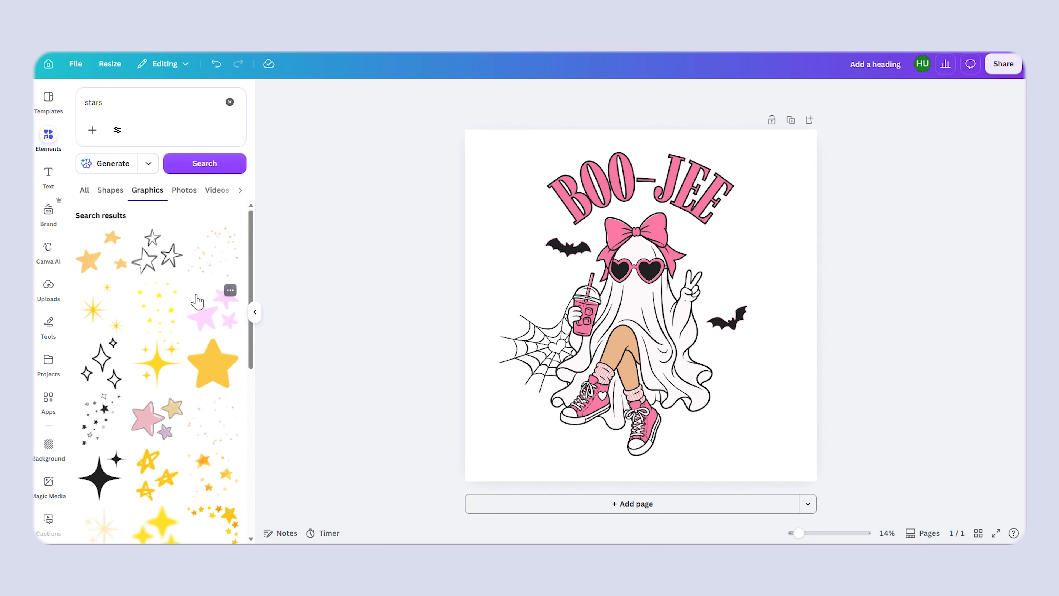
# - Add the black four-pointed sparkle graphic, shrink it between the bat and the spider web, and recolour it with the ghost's pink
pyautogui.click(92, 483)
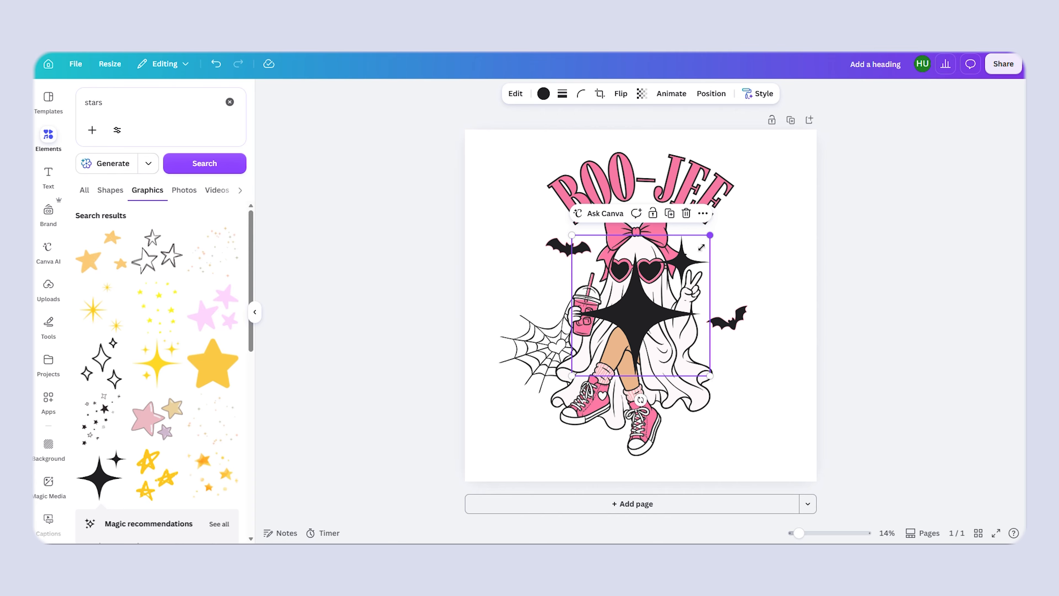
pyautogui.moveTo(710, 235); pyautogui.dragTo(542, 293)
pyautogui.click(543, 94)
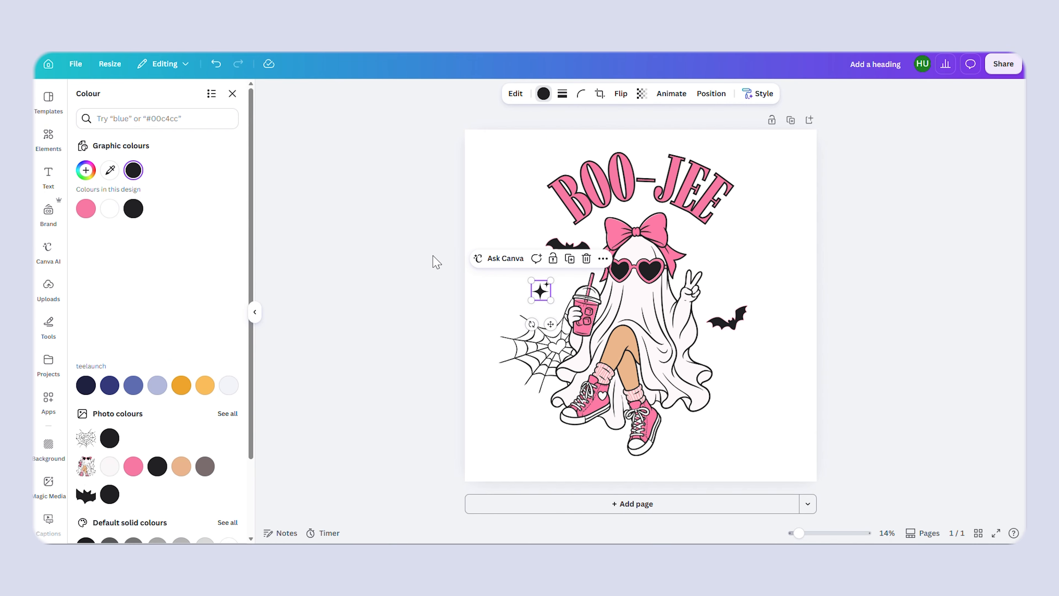
pyautogui.click(135, 470)
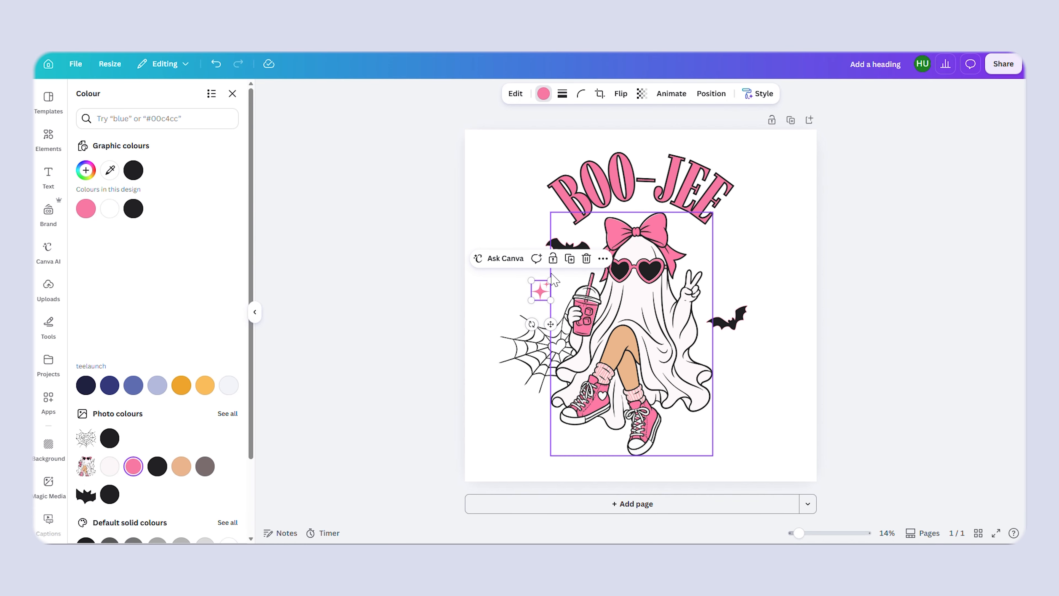
# - Apply a black Outline shadow to the pink sparkle and make the outline slightly thinner
pyautogui.click(515, 97)
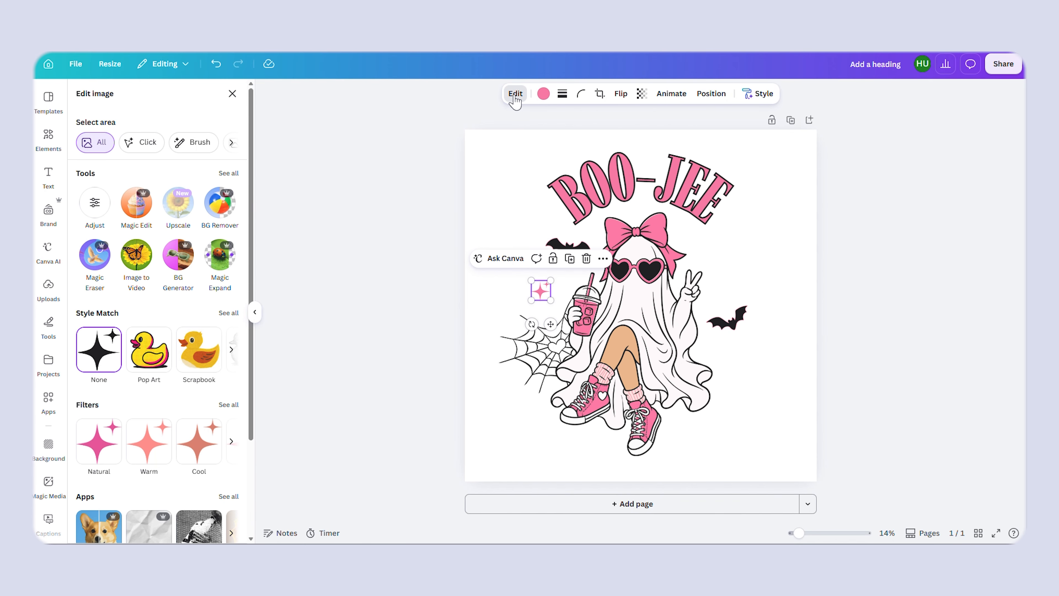
pyautogui.scroll(-2, 196, 363)
pyautogui.scroll(-1, 202, 371)
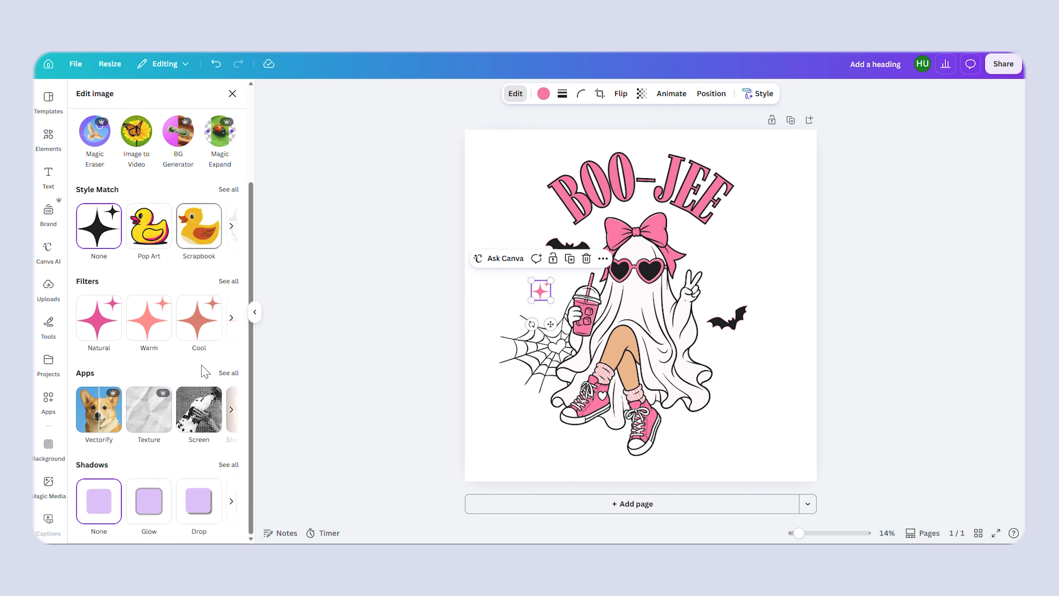
pyautogui.click(221, 463)
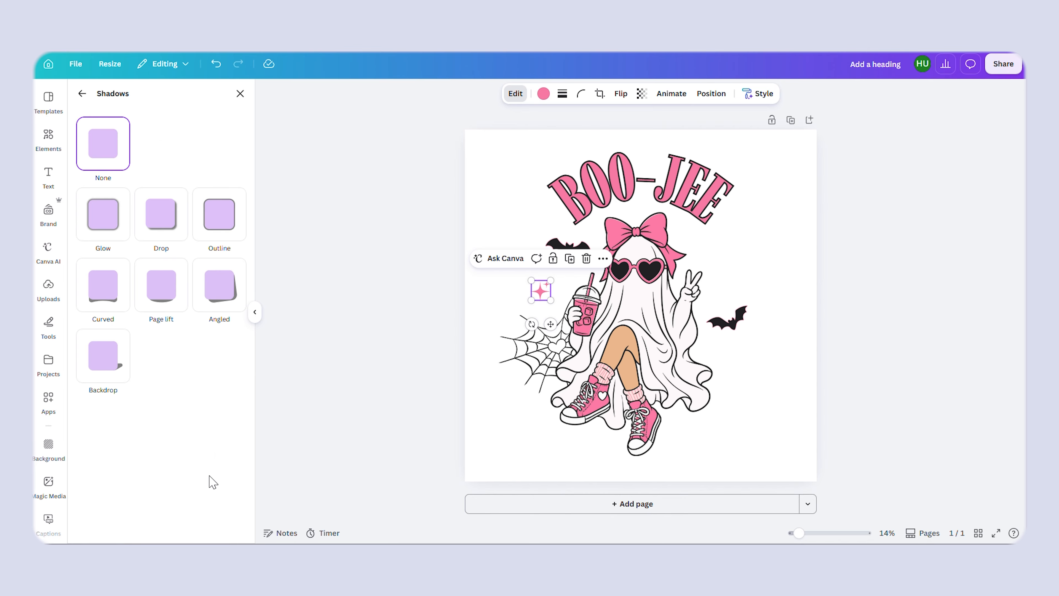
pyautogui.click(218, 211)
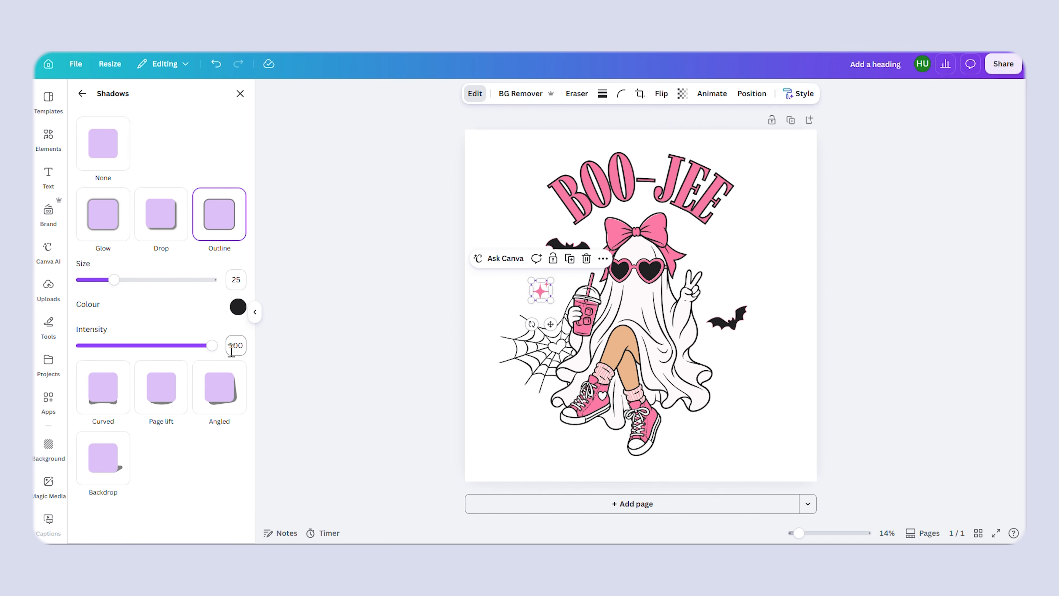
pyautogui.moveTo(111, 279); pyautogui.dragTo(108, 279)
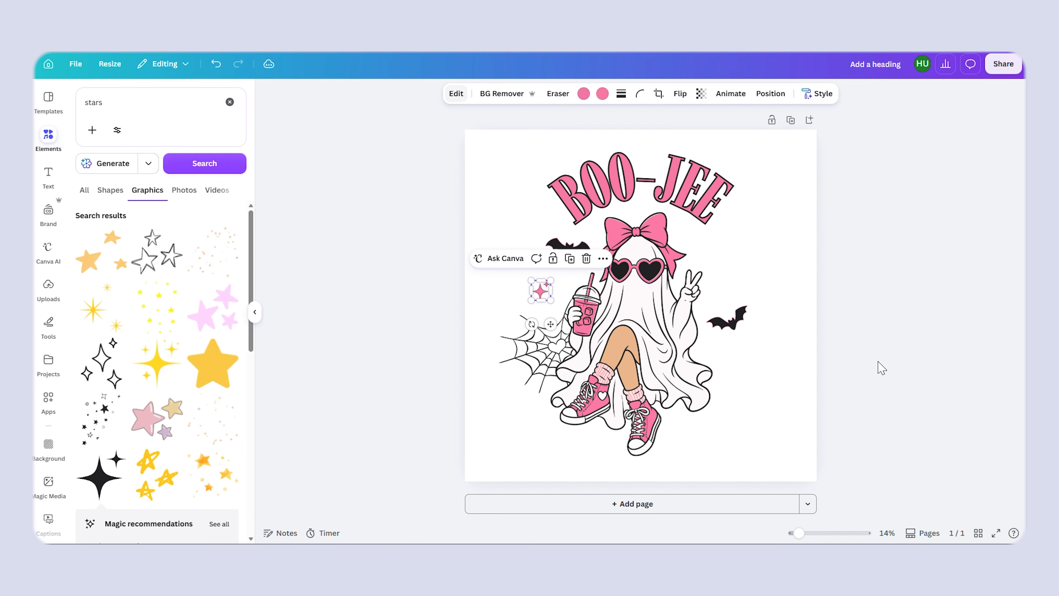
# - Duplicate the pink sparkle and place the copy beneath the bat on the opposite side of the ghost
pyautogui.click(1018, 279)
pyautogui.click(539, 294)
pyautogui.rightClick(541, 295)
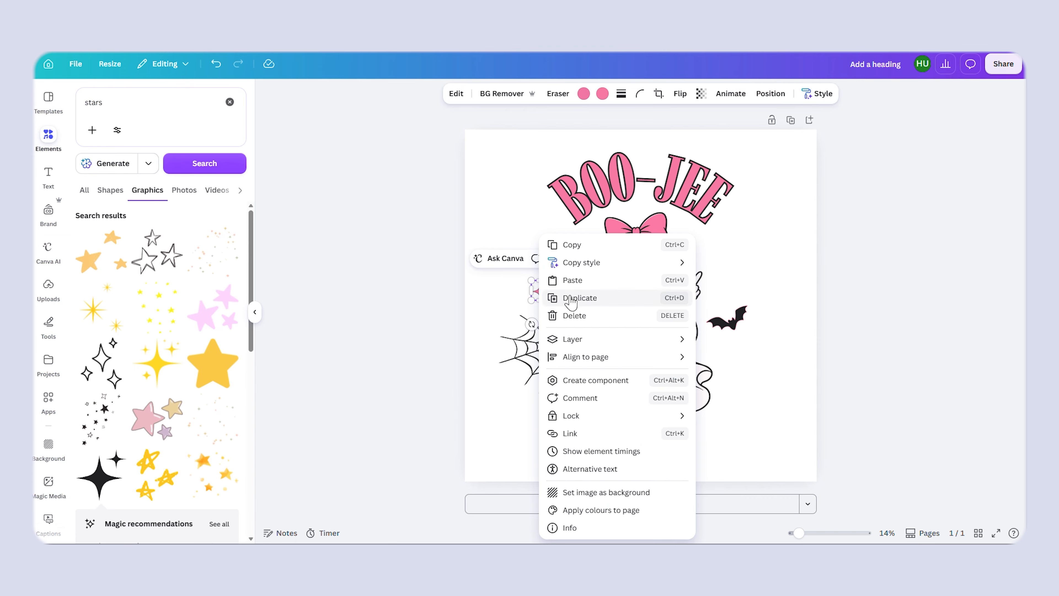
pyautogui.click(580, 298)
pyautogui.moveTo(544, 297); pyautogui.dragTo(734, 358)
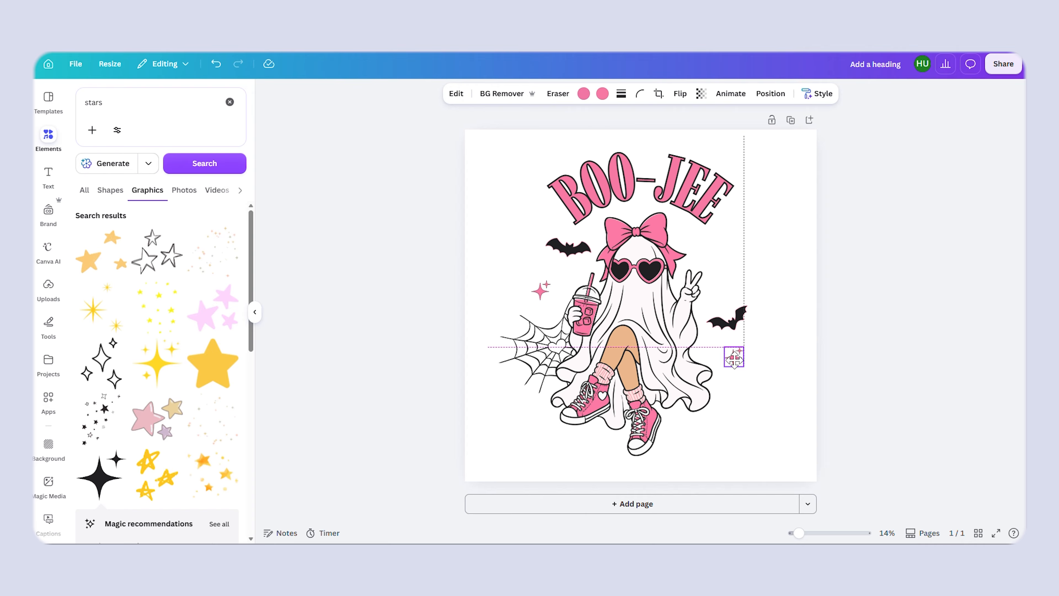
pyautogui.moveTo(734, 357); pyautogui.dragTo(746, 362)
pyautogui.press('Escape')
# - Search the element graphics for "hearts x o"
pyautogui.click(142, 104)
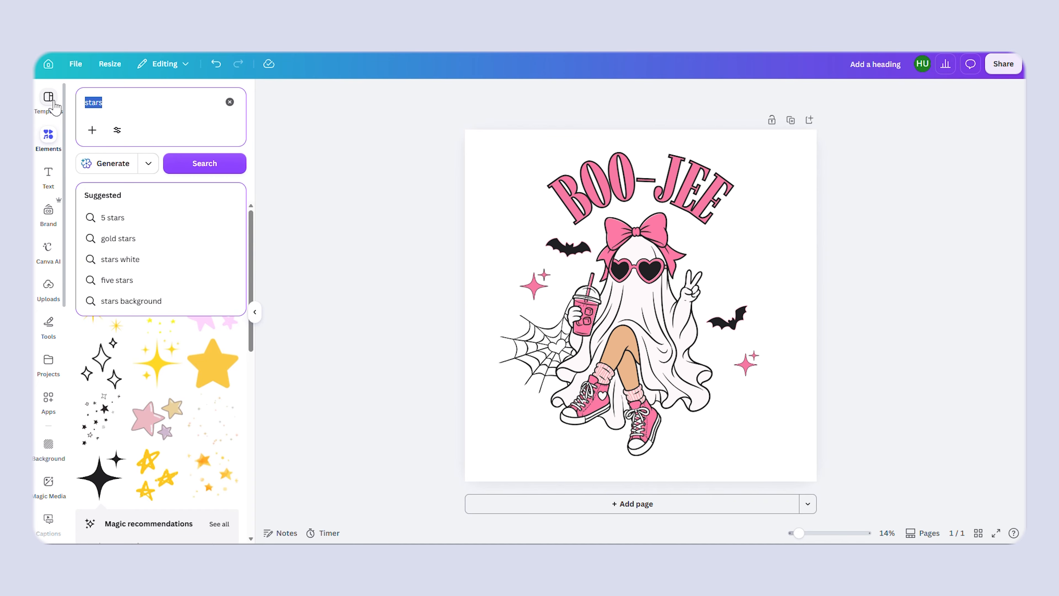
pyautogui.write('hearts x o')
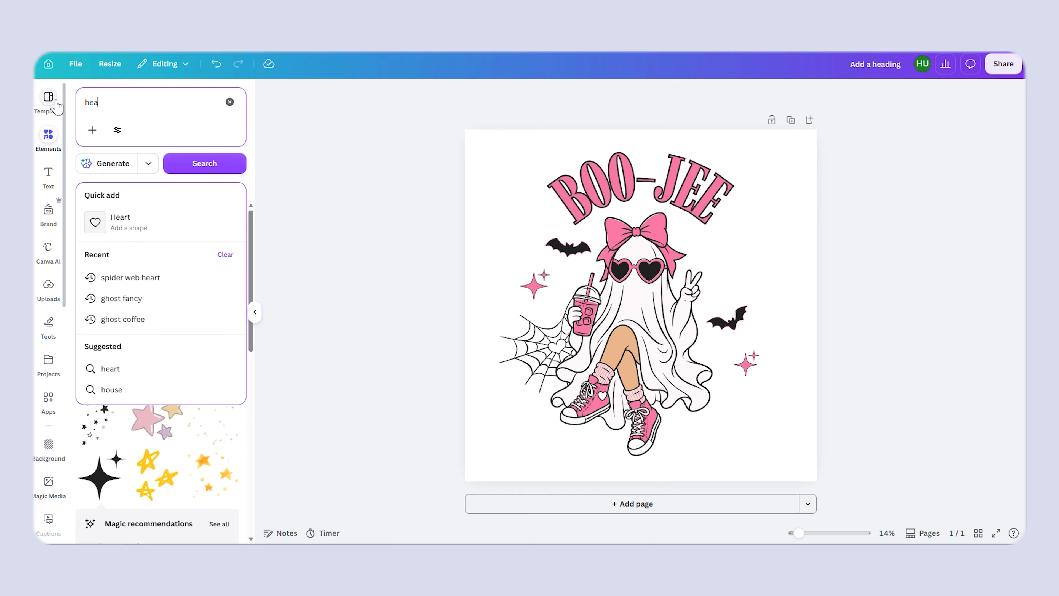
pyautogui.press('Return')
# - Add the hand-drawn hearts and crosses graphic and shrink it into the space above the ghost's peace-sign hand
pyautogui.click(98, 436)
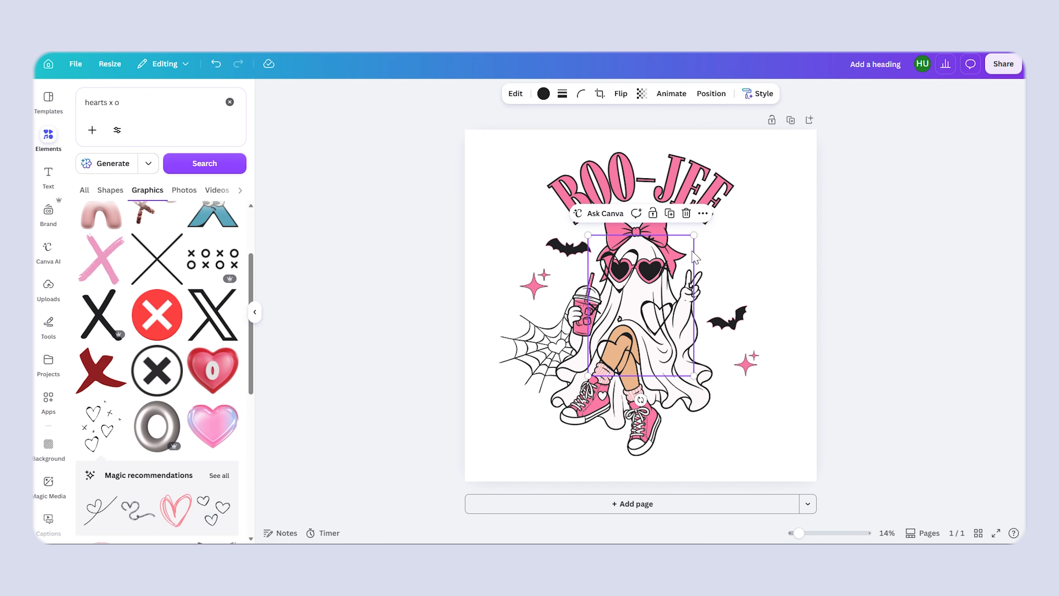
pyautogui.moveTo(692, 242); pyautogui.dragTo(759, 252)
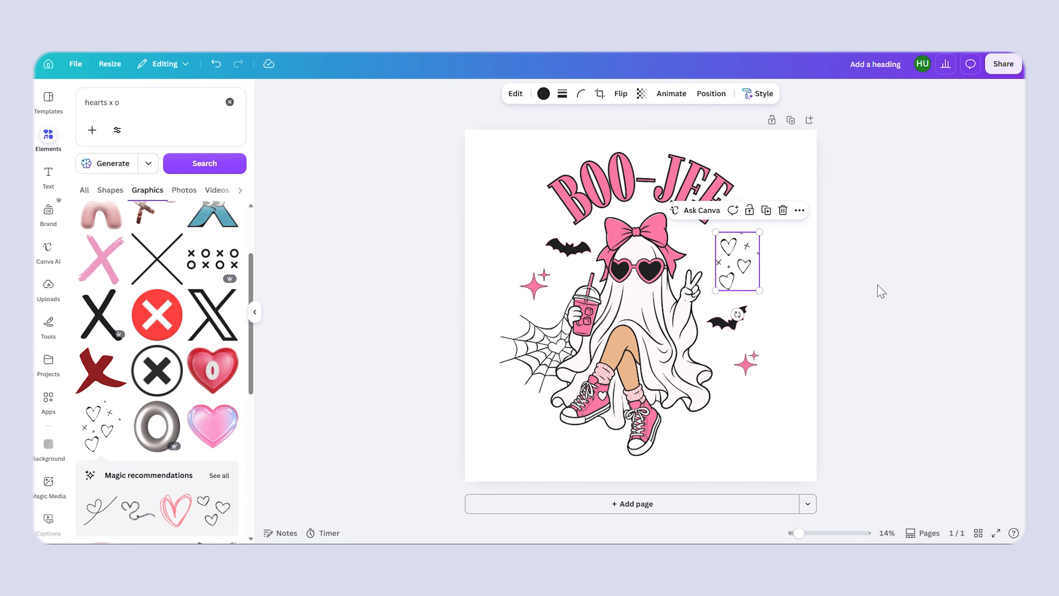
pyautogui.click(971, 328)
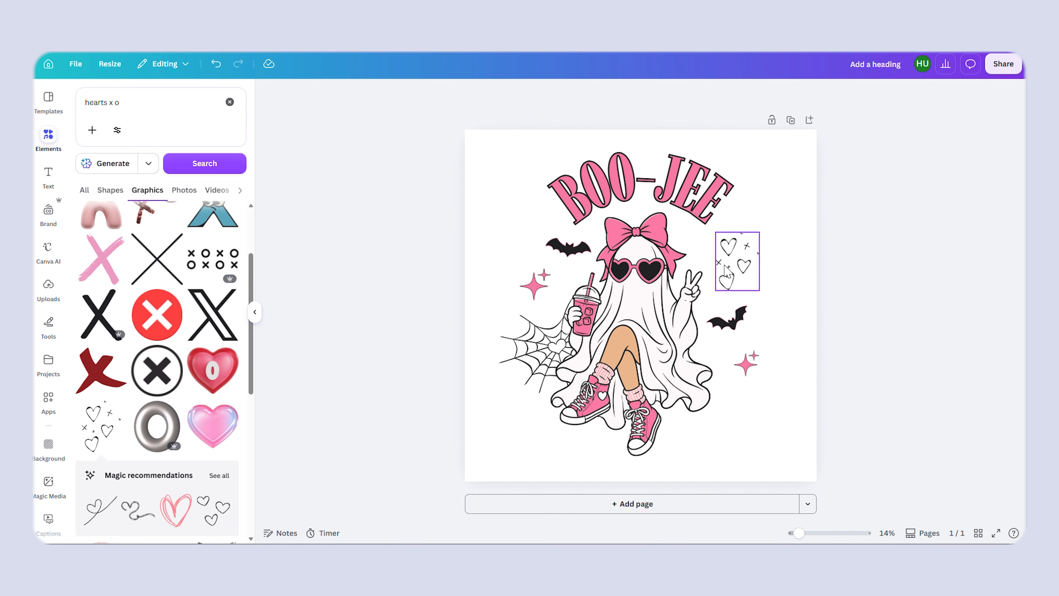
# - Apply an Outline shadow to the hearts and crosses graphic
pyautogui.click(737, 261)
pyautogui.click(514, 95)
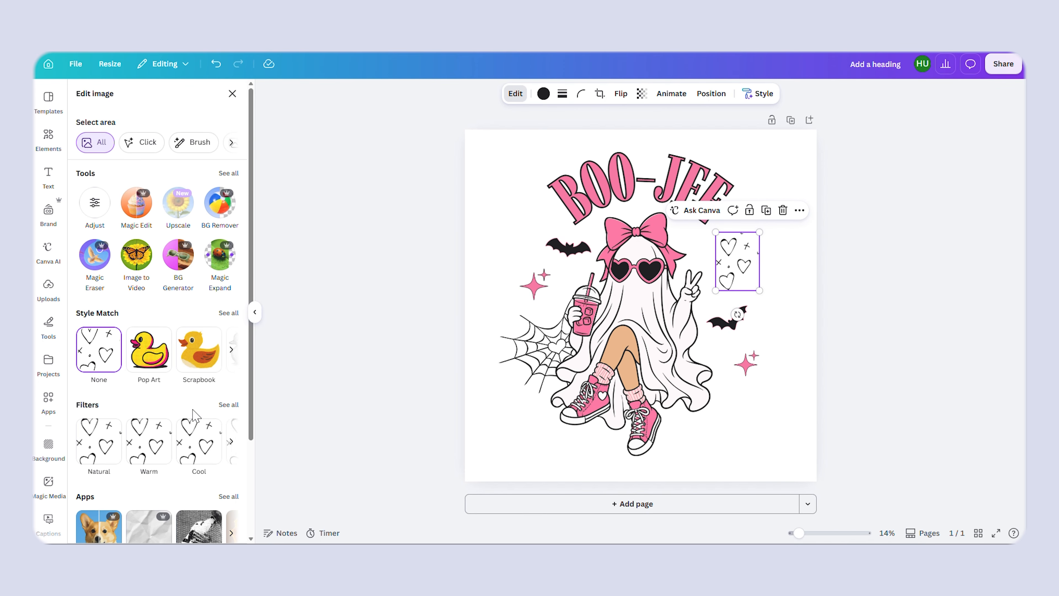
pyautogui.scroll(-3, 224, 470)
pyautogui.click(227, 465)
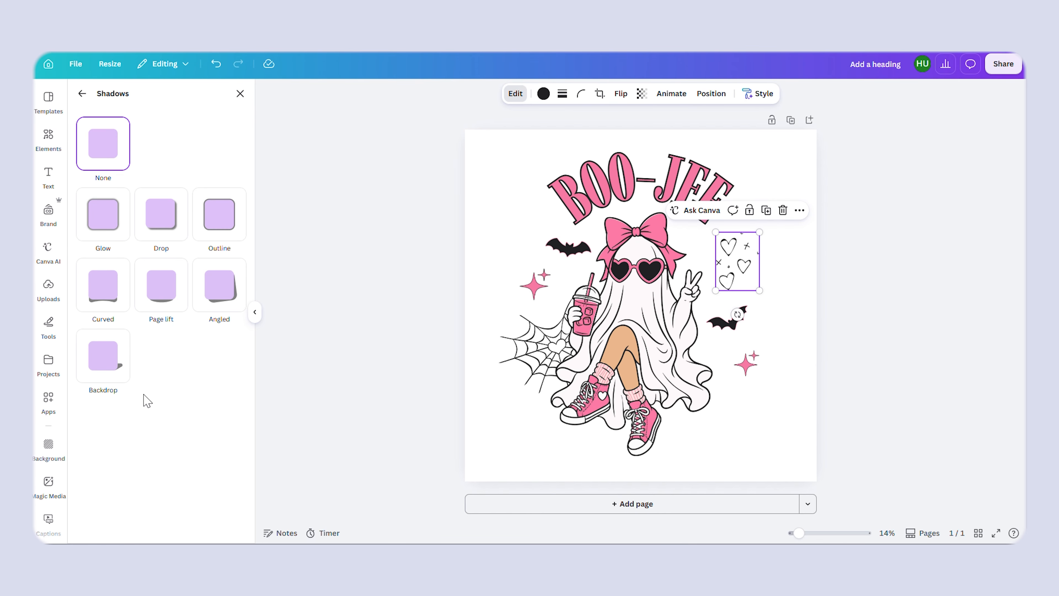
pyautogui.click(219, 213)
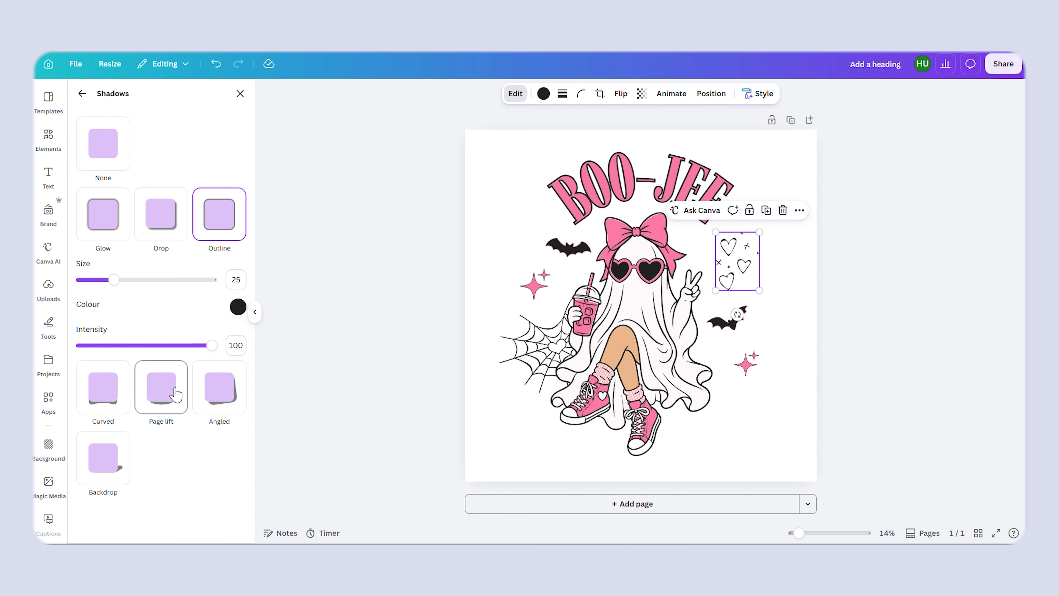
# - Colour the hearts' outline with the heading's pink, #F777A1, and make the outline slightly thinner
pyautogui.click(238, 307)
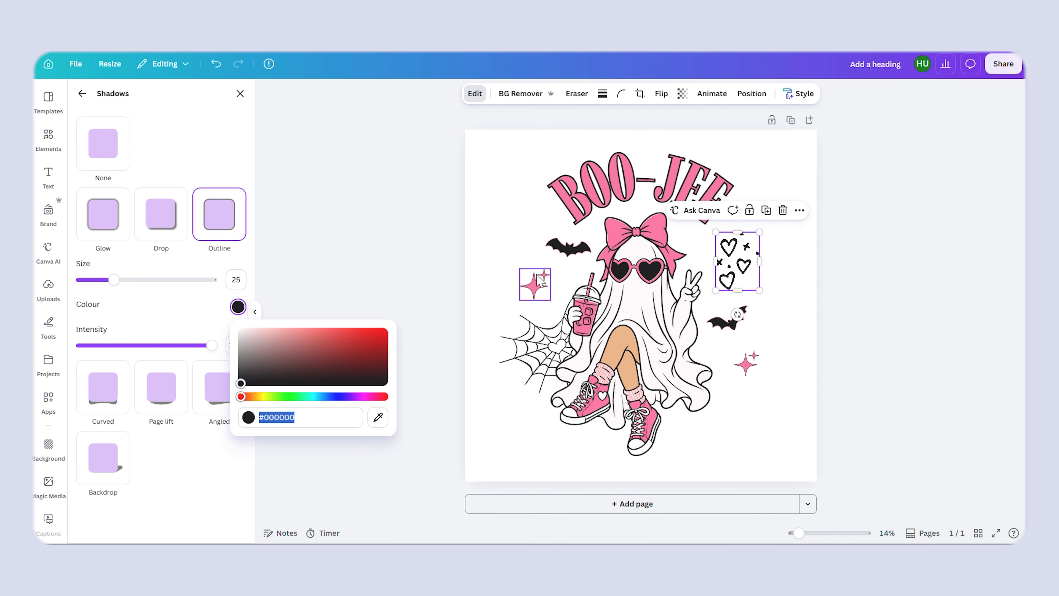
pyautogui.click(378, 417)
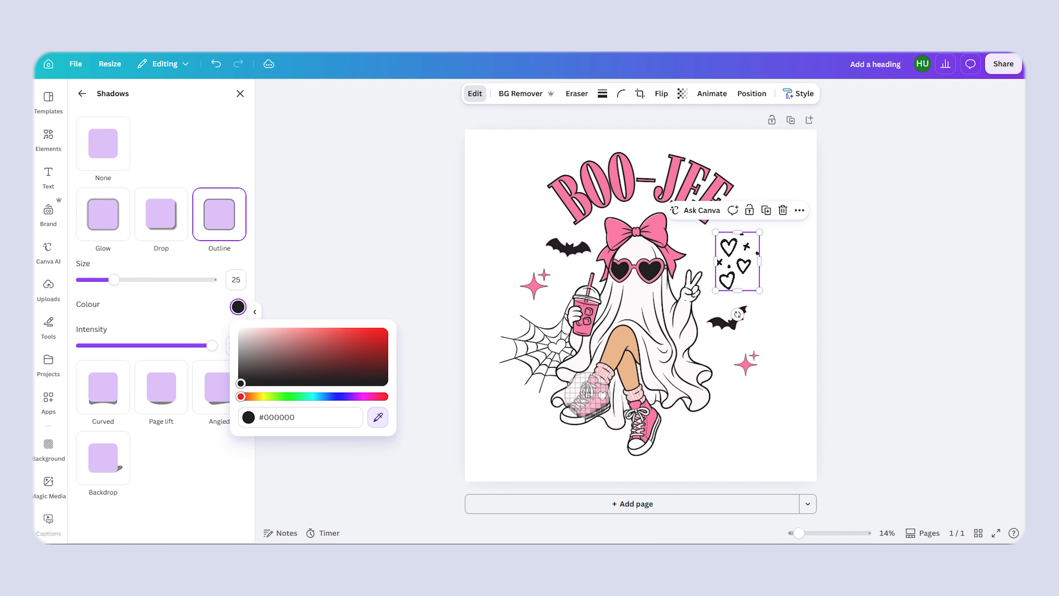
pyautogui.click(614, 180)
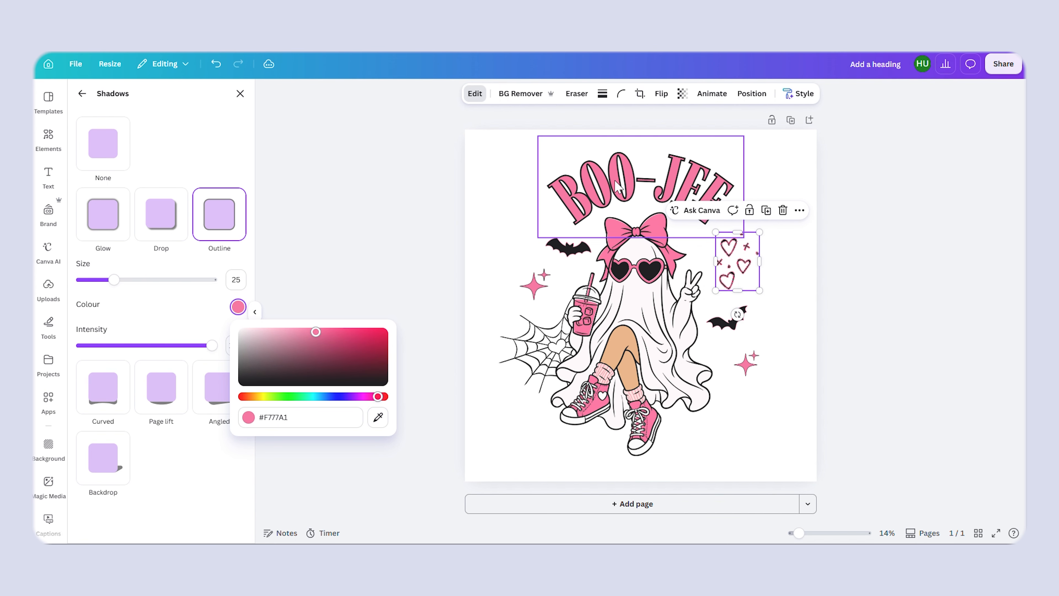
pyautogui.click(112, 280)
pyautogui.moveTo(107, 280); pyautogui.dragTo(106, 280)
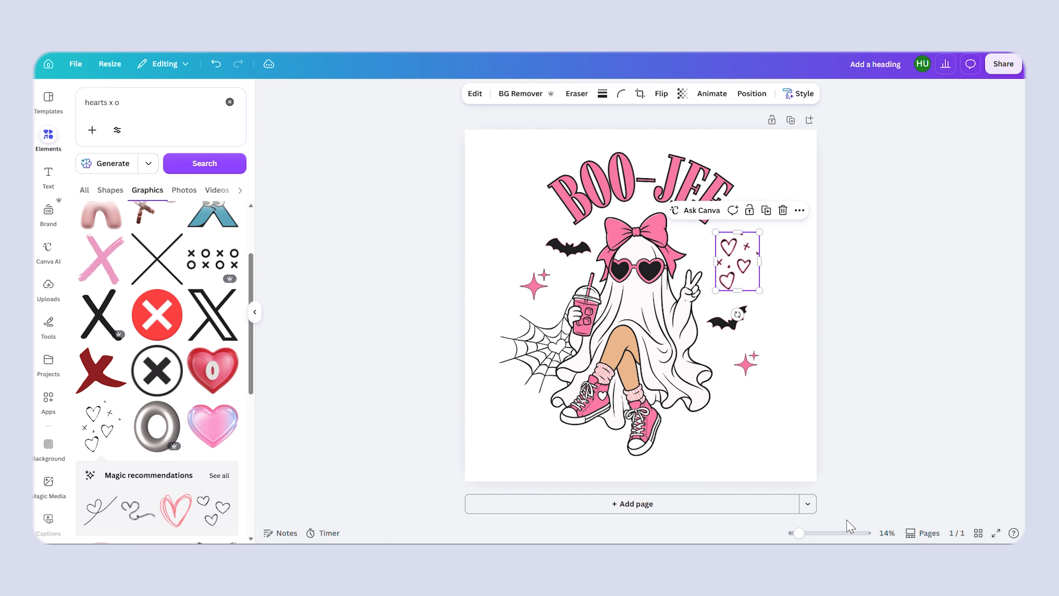
pyautogui.moveTo(798, 533)
pyautogui.mouseDown()
pyautogui.moveTo(816, 533)
pyautogui.moveTo(798, 533)
pyautogui.mouseUp()
pyautogui.click(977, 319)
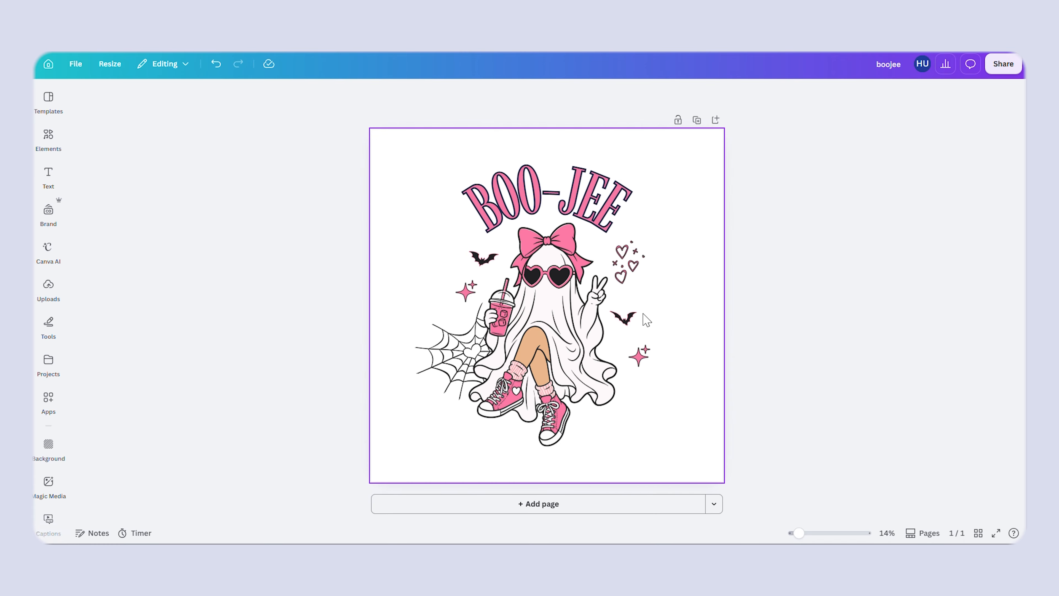
# - Download the boojee design as a high-quality PNG at size 1 with a transparent background
pyautogui.click(1004, 63)
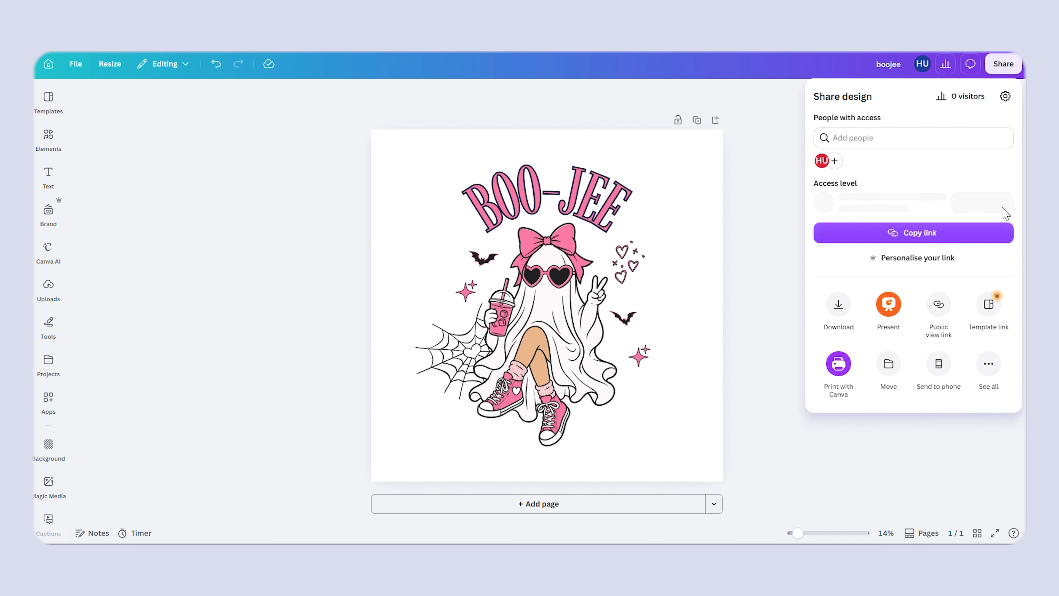
pyautogui.click(831, 309)
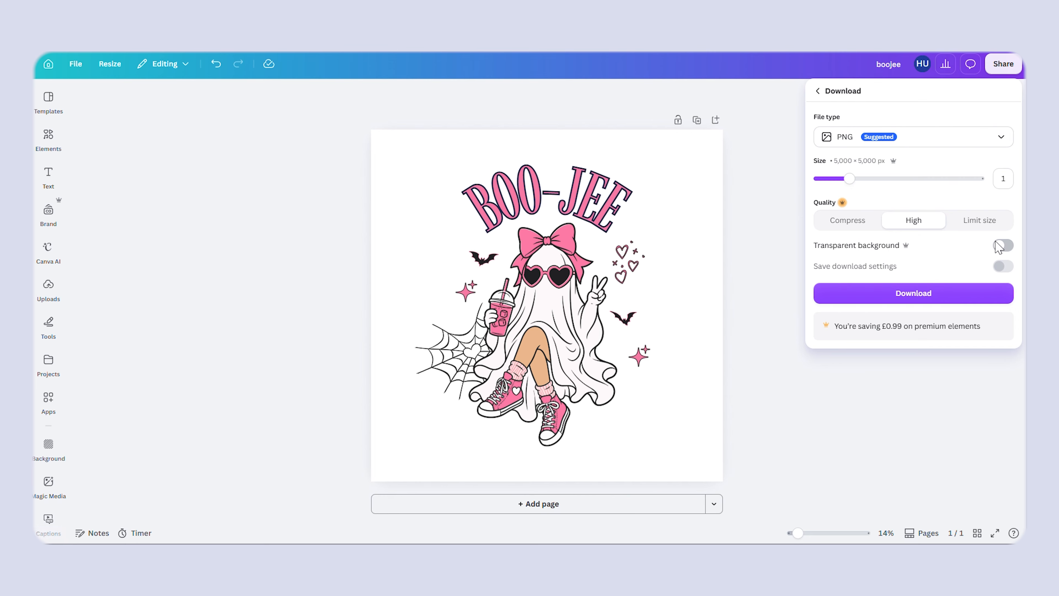
pyautogui.click(1003, 246)
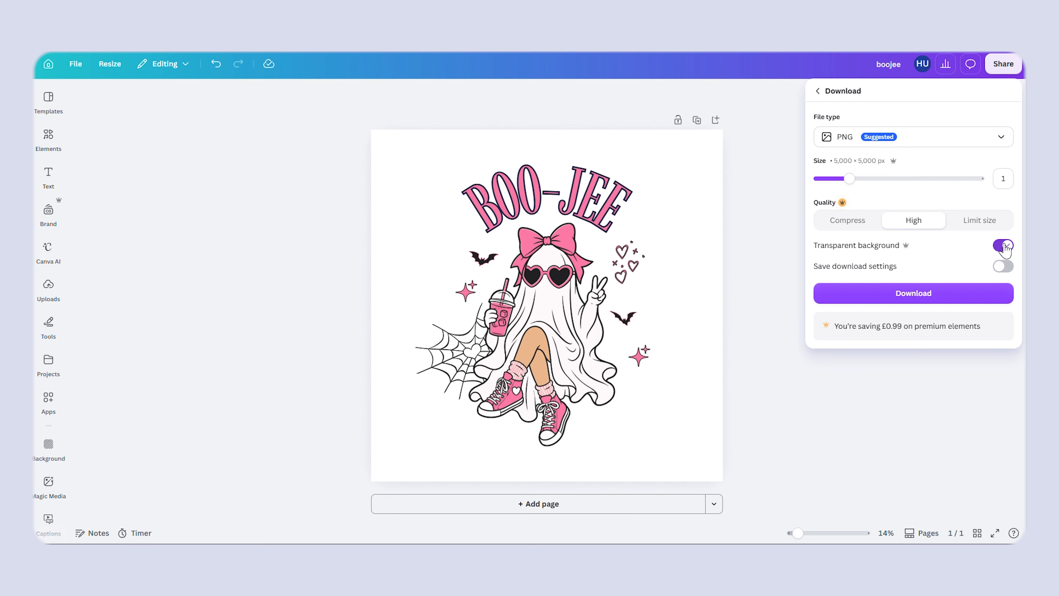
pyautogui.click(886, 293)
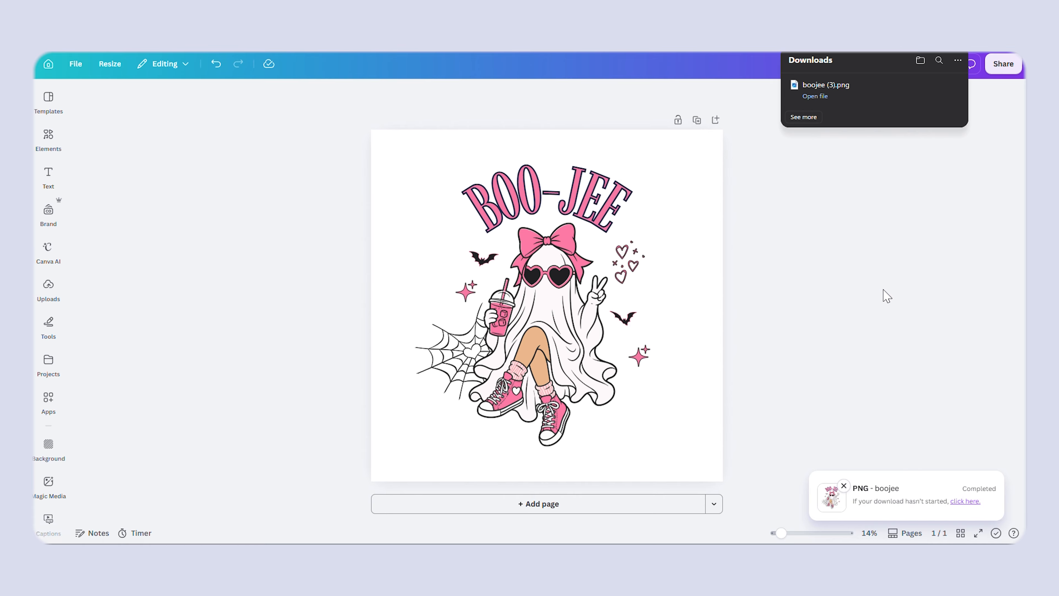
pyautogui.click(849, 275)
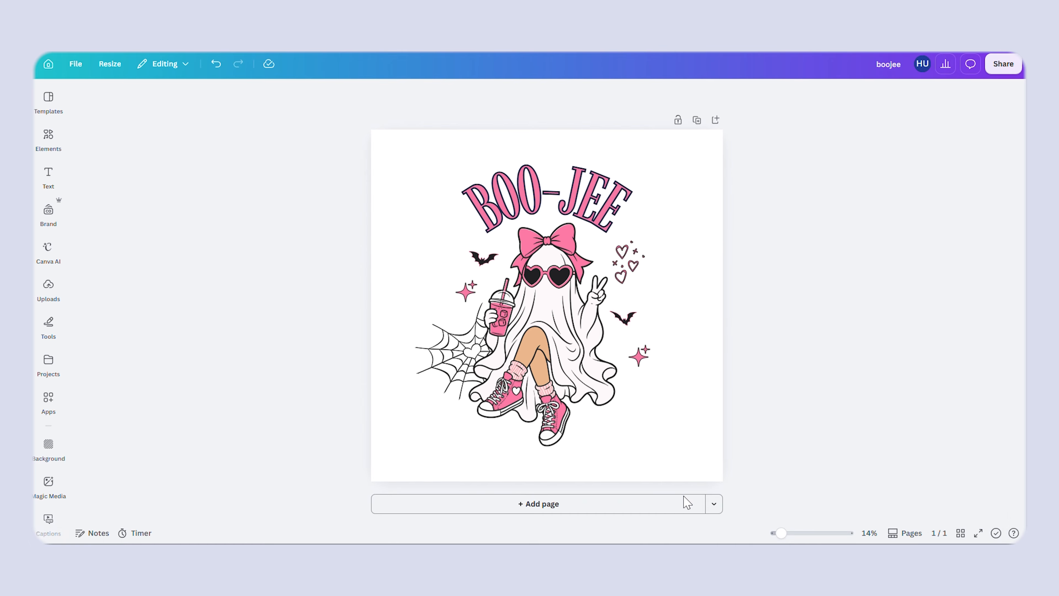
# - Add a second page and place the flattened BOO-JEE design image on it, filling the whole page
pyautogui.click(633, 506)
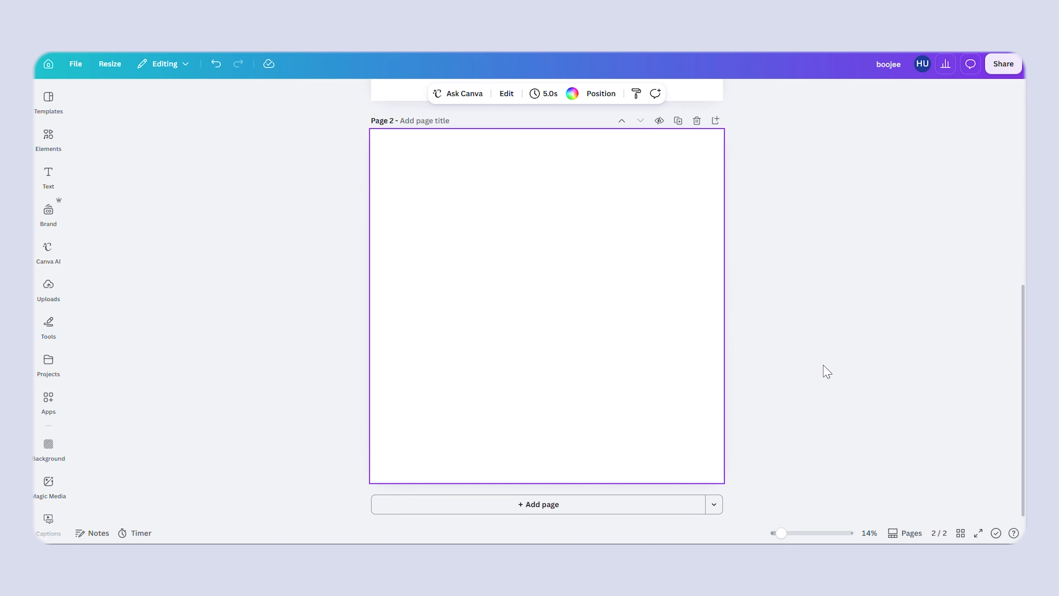
pyautogui.moveTo(435, 467); pyautogui.dragTo(577, 288)
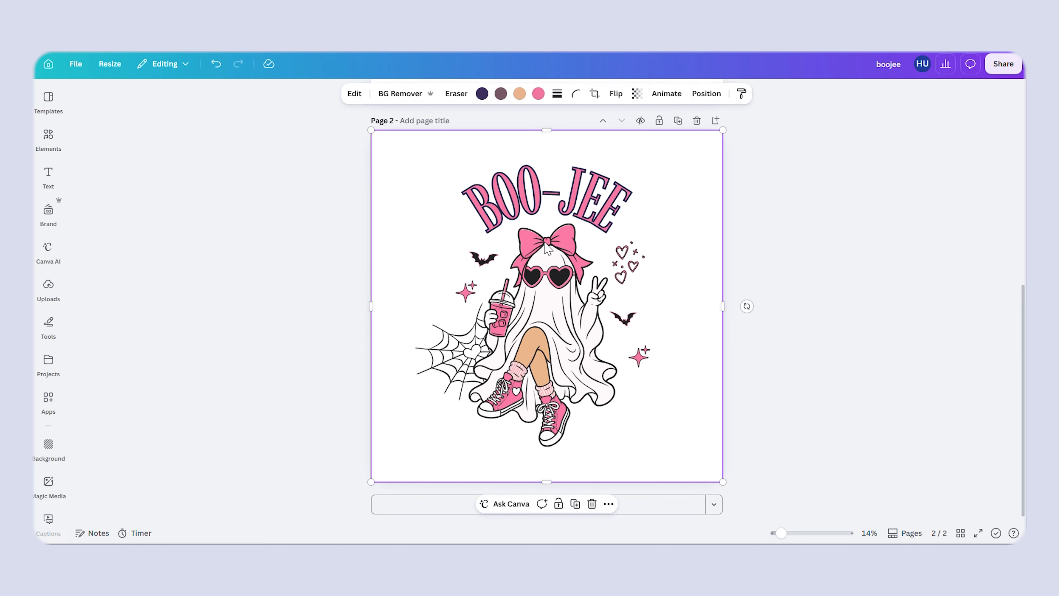
# - Apply the Grunge surface texture from the Texture app's Grunge collection to the design image on page 2
pyautogui.click(354, 93)
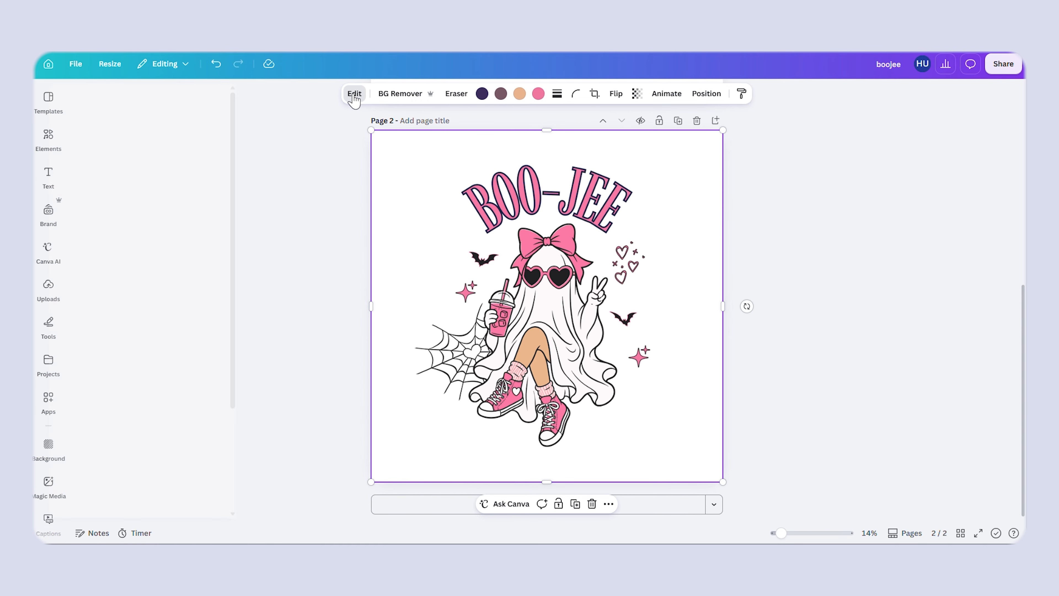
pyautogui.scroll(-4, 168, 275)
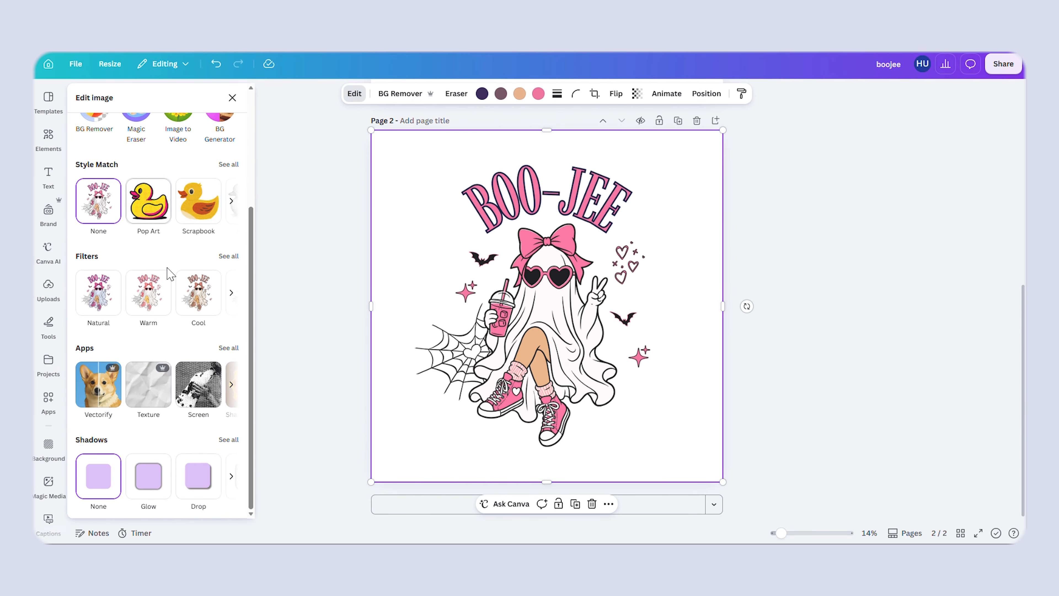
pyautogui.click(148, 401)
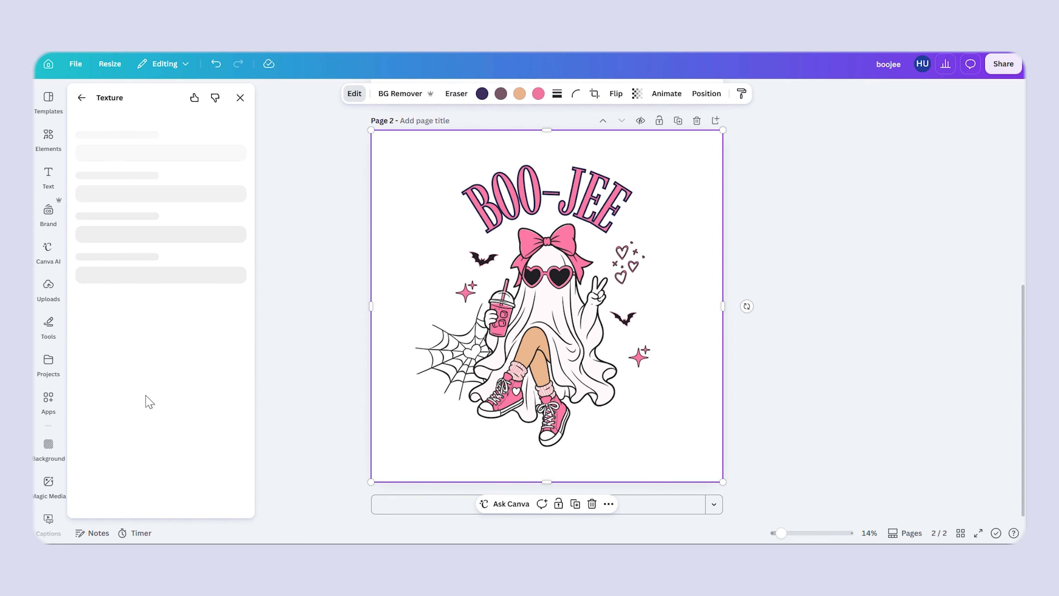
pyautogui.scroll(-5, 194, 366)
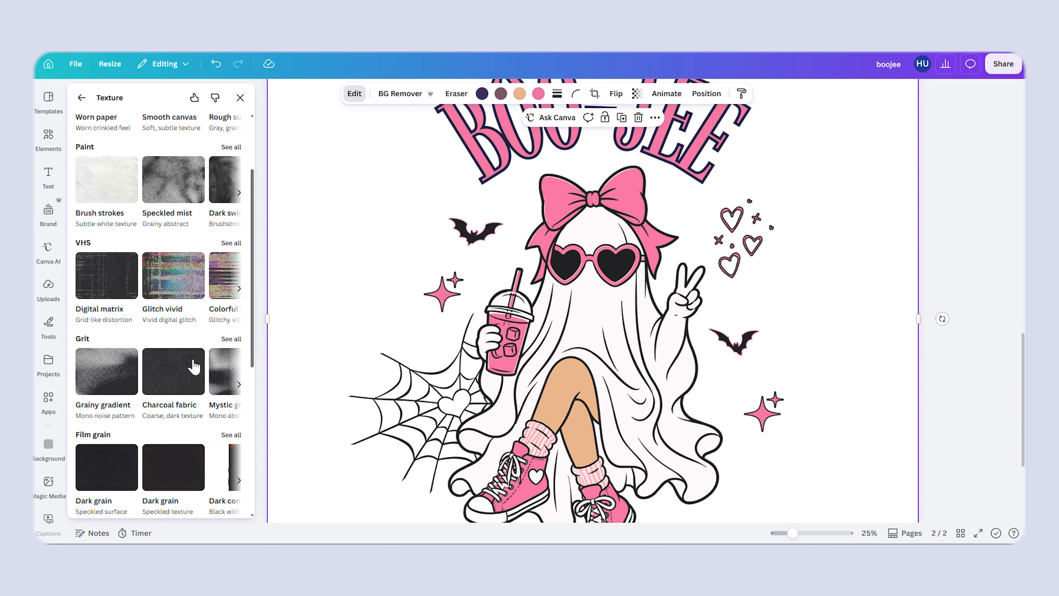
pyautogui.scroll(-5, 194, 365)
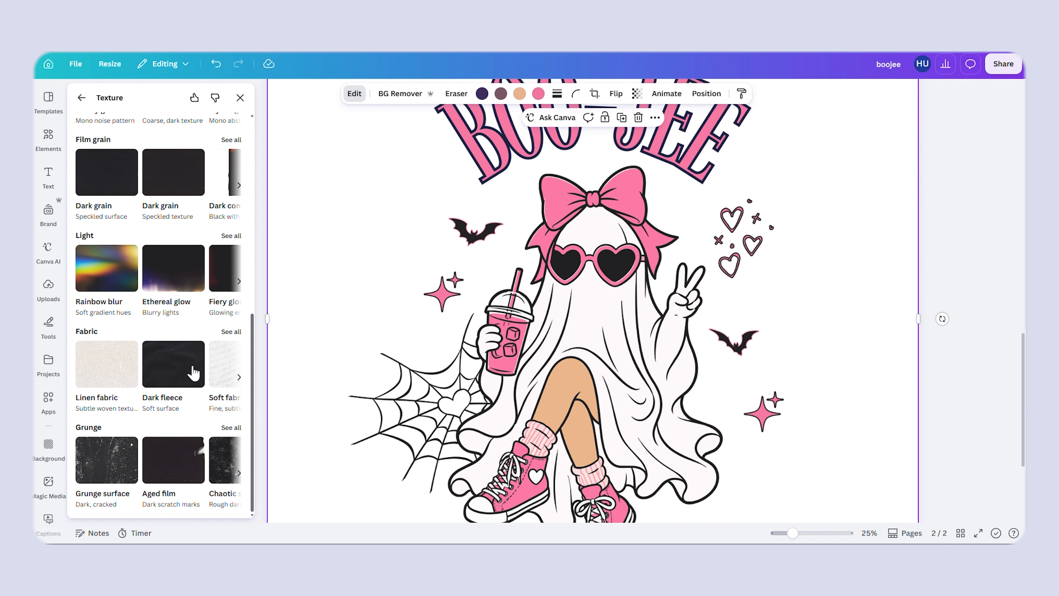
pyautogui.click(231, 427)
pyautogui.click(106, 177)
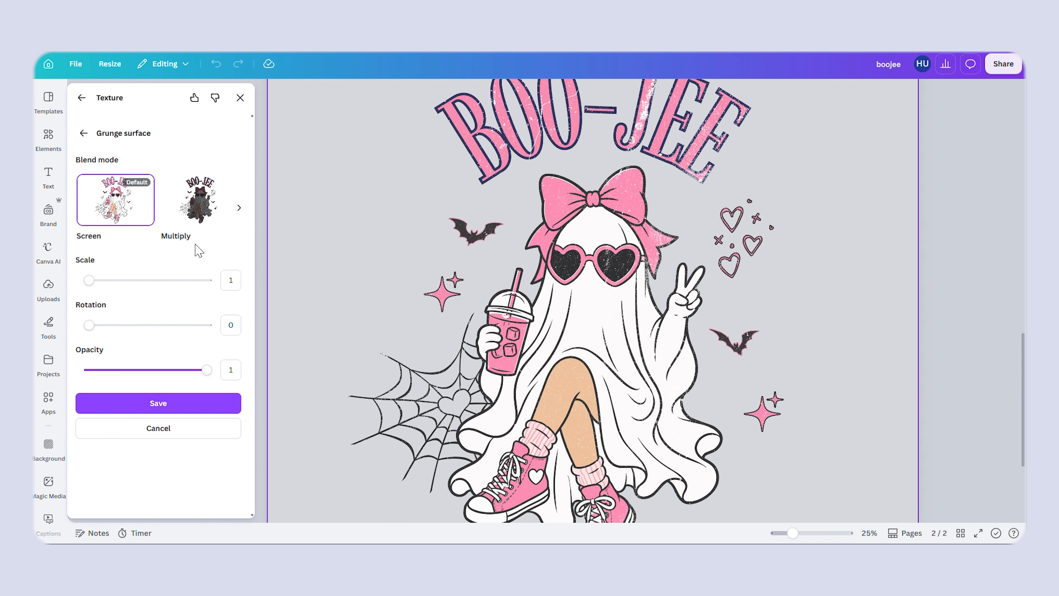
# - Lower the grunge texture's opacity to just under 0.8, raise its scale to just under 2, and save the textured image
pyautogui.click(183, 371)
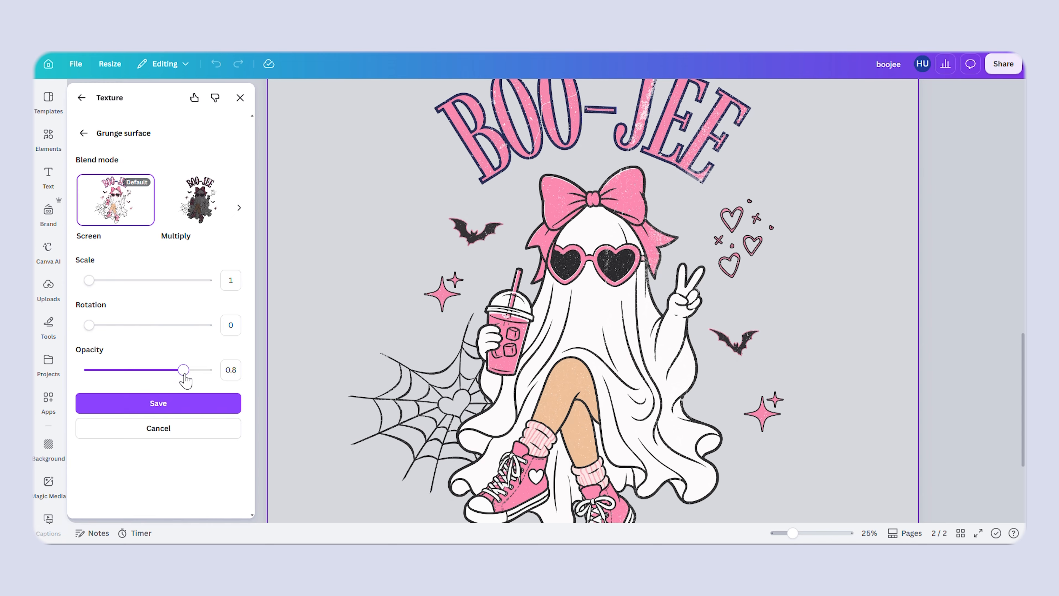
pyautogui.moveTo(89, 280); pyautogui.dragTo(119, 283)
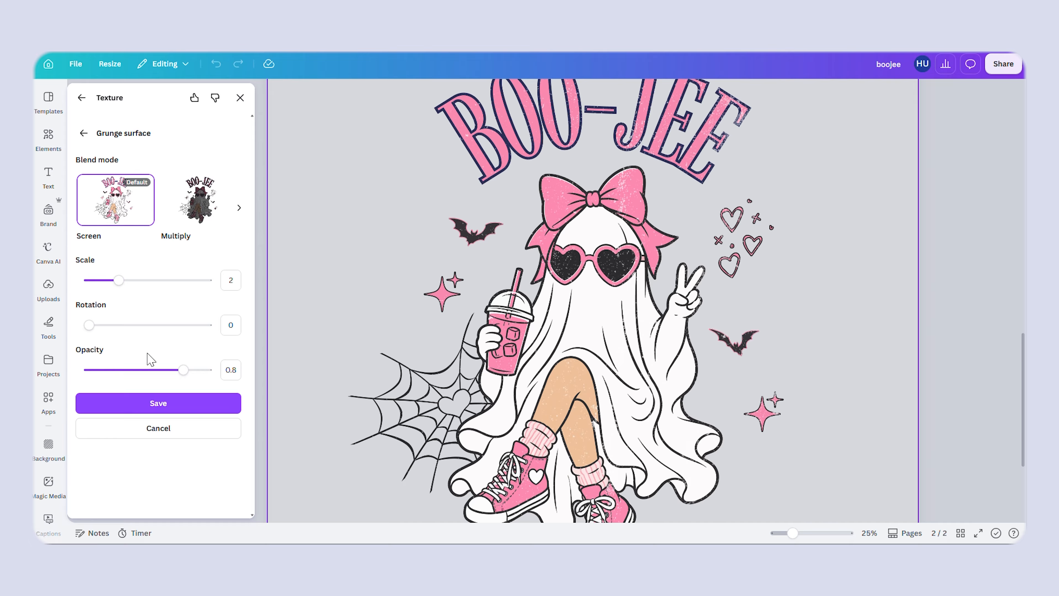
pyautogui.moveTo(186, 368)
pyautogui.mouseDown()
pyautogui.moveTo(161, 368)
pyautogui.moveTo(171, 368)
pyautogui.mouseUp()
pyautogui.moveTo(119, 280); pyautogui.dragTo(112, 280)
pyautogui.click(193, 398)
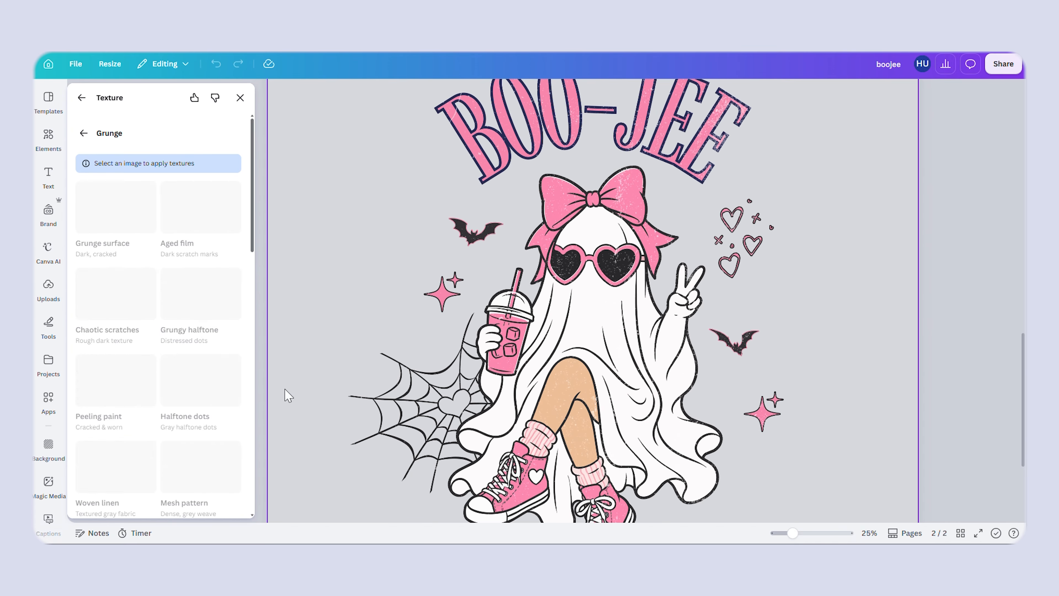
pyautogui.click(787, 310)
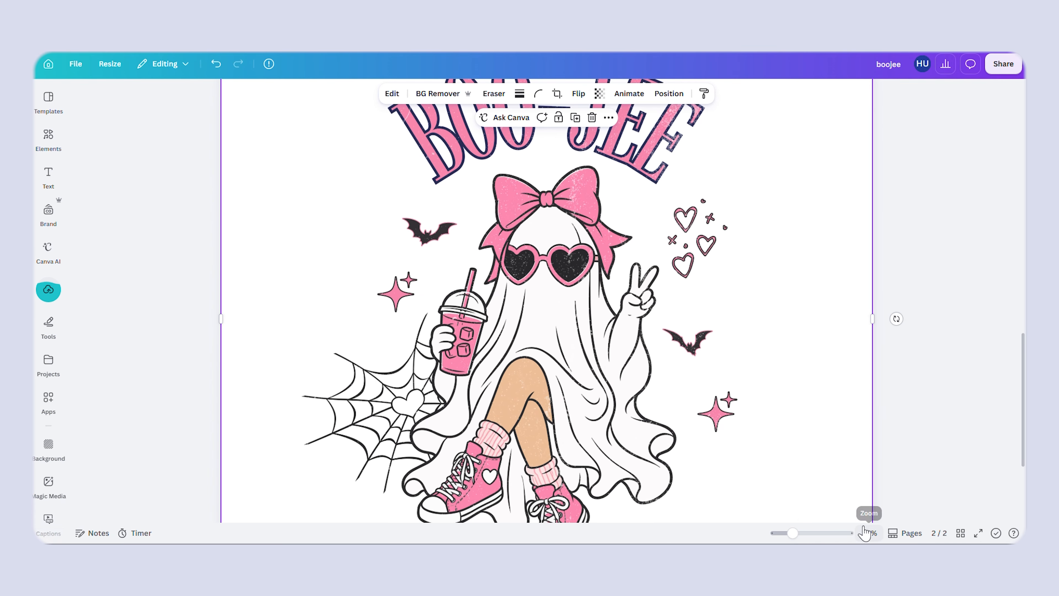
# - Download only page 2, the textured design, as a high-quality PNG at size 1 with a transparent background
pyautogui.moveTo(792, 533); pyautogui.dragTo(783, 532)
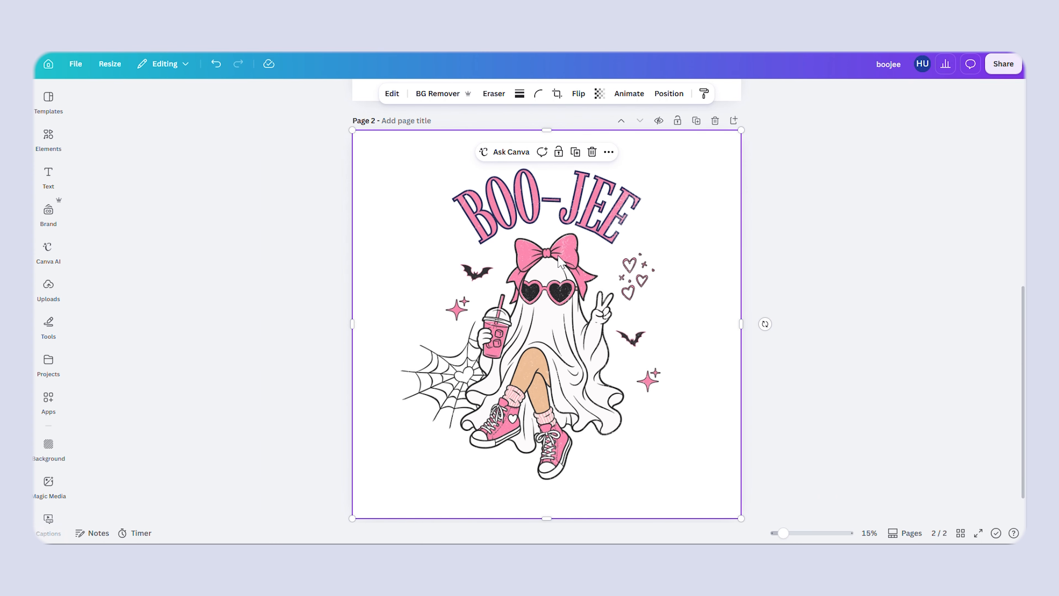
pyautogui.click(1003, 64)
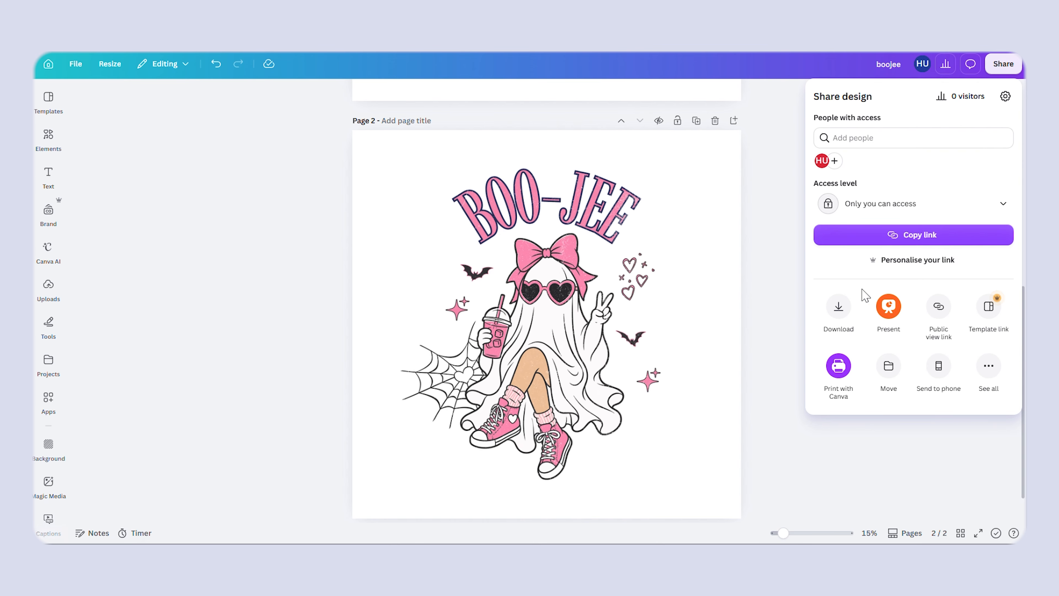
pyautogui.click(838, 307)
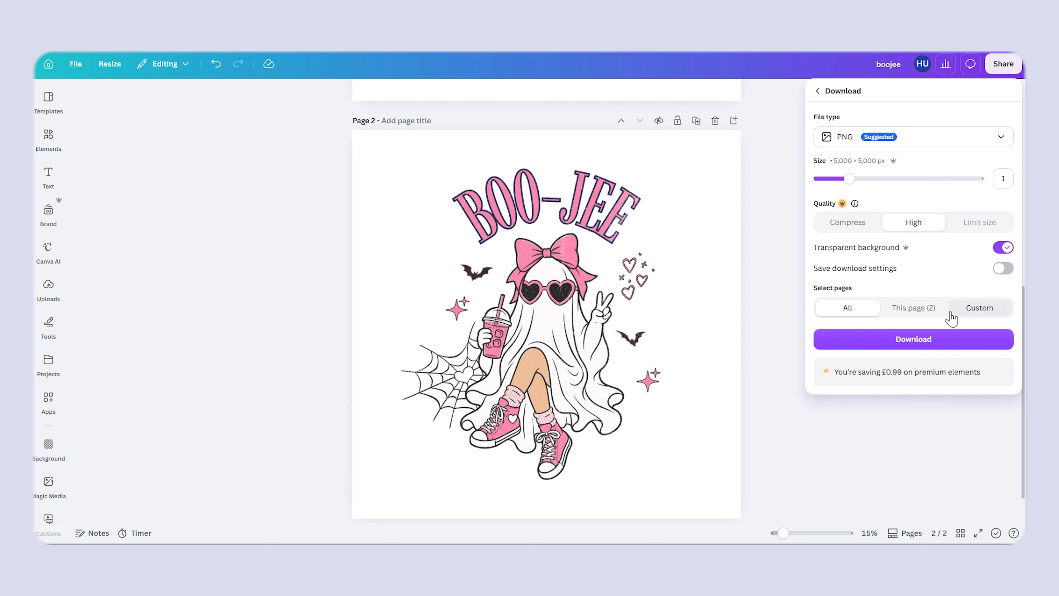
pyautogui.click(917, 308)
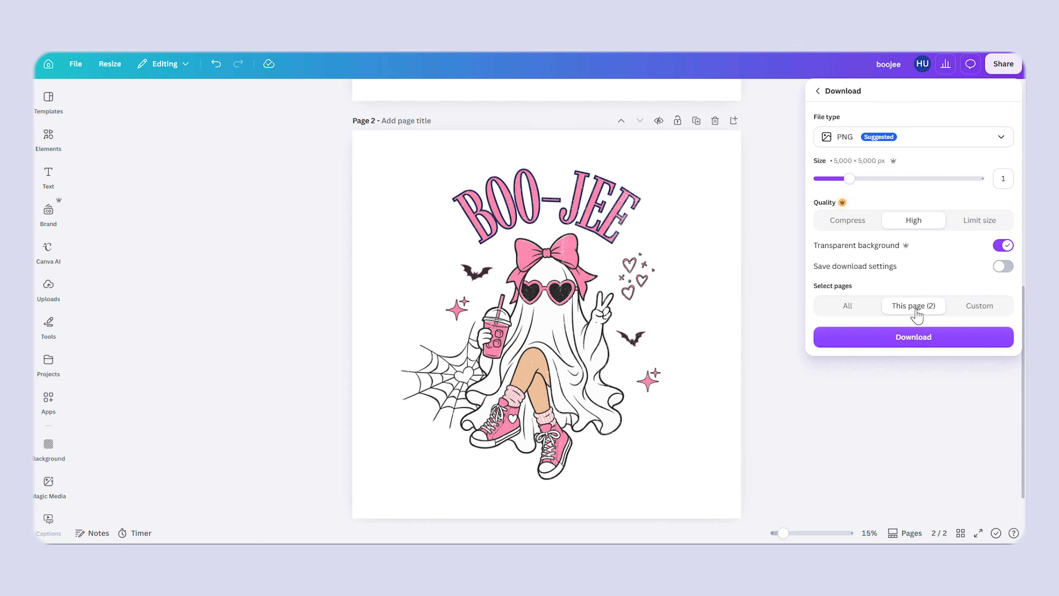
pyautogui.click(861, 341)
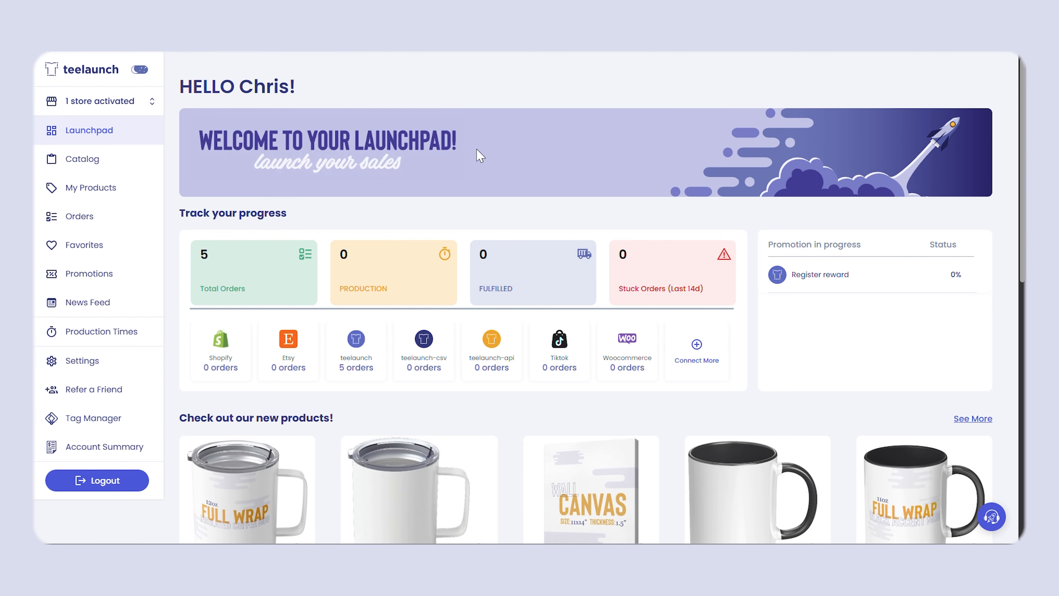
# - Switch to teelaunch, find the Gildan Unisex Shirt (5000) among the catalog's apparel products, and start designing it
pyautogui.click(78, 162)
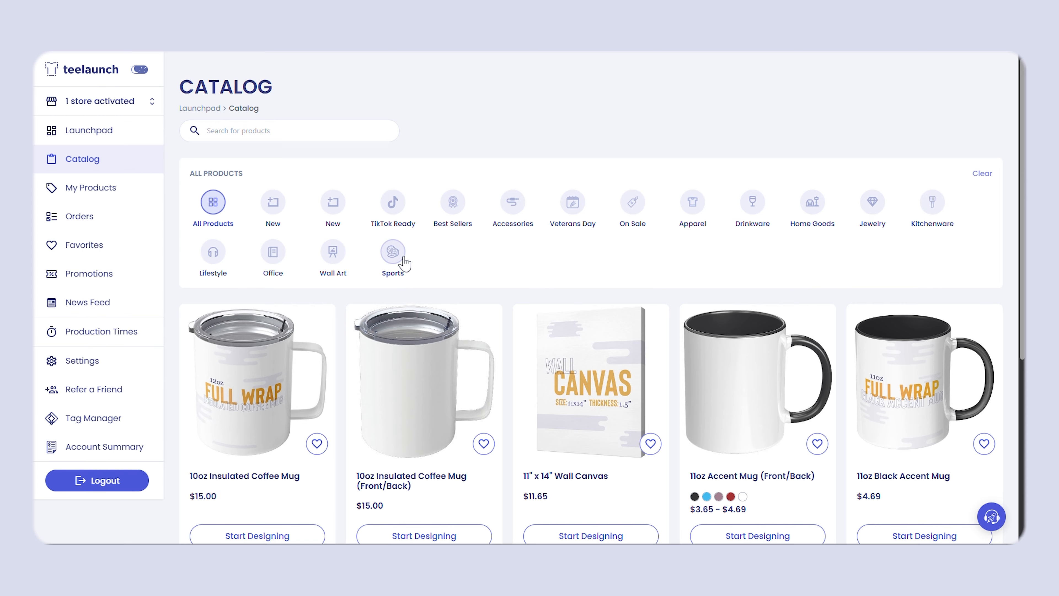
pyautogui.click(690, 208)
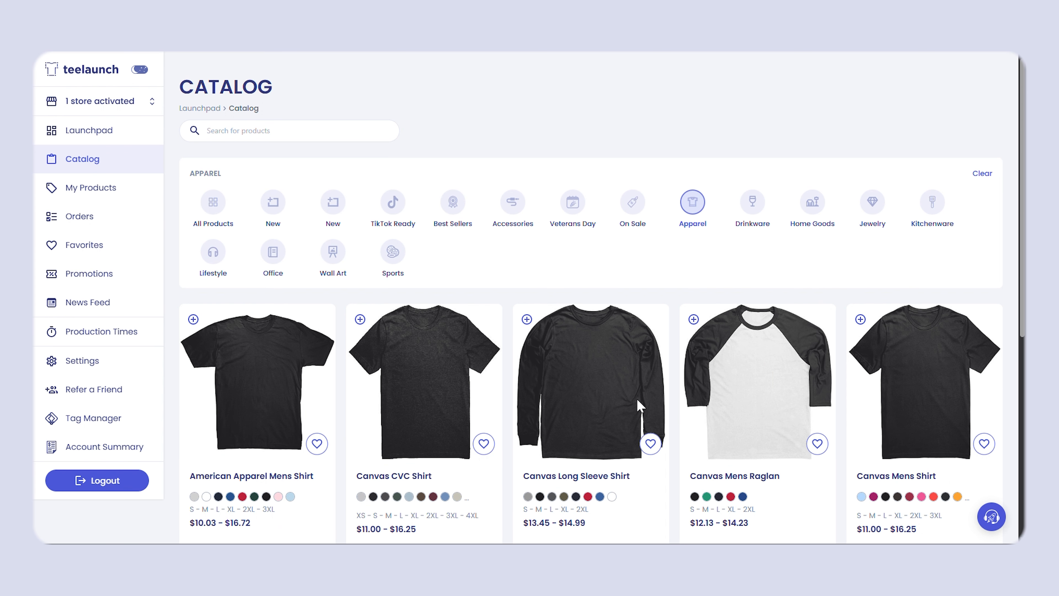
pyautogui.scroll(-5, 584, 346)
pyautogui.scroll(-9, 559, 345)
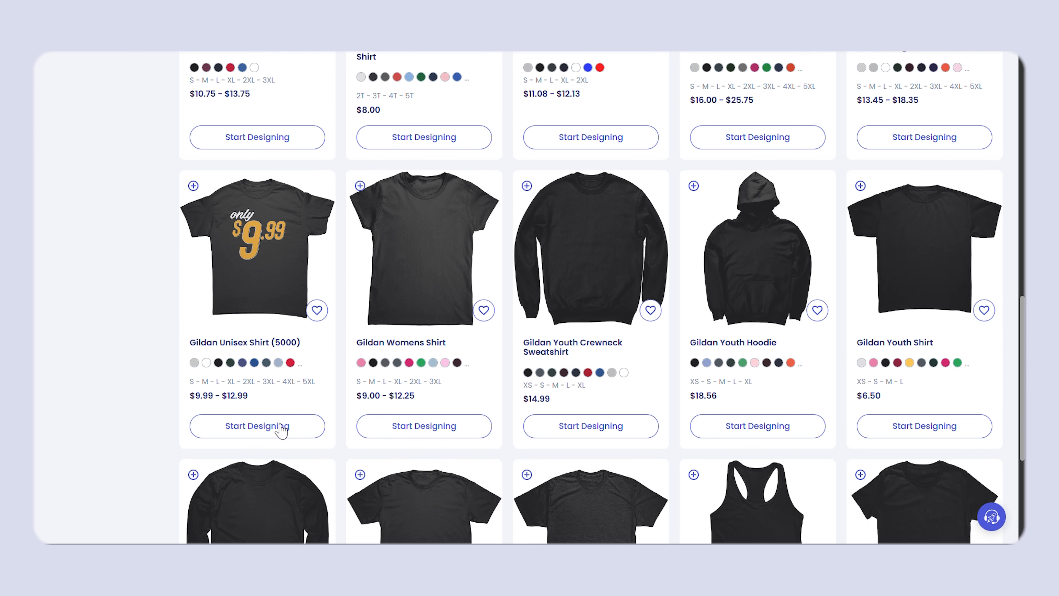
pyautogui.click(282, 430)
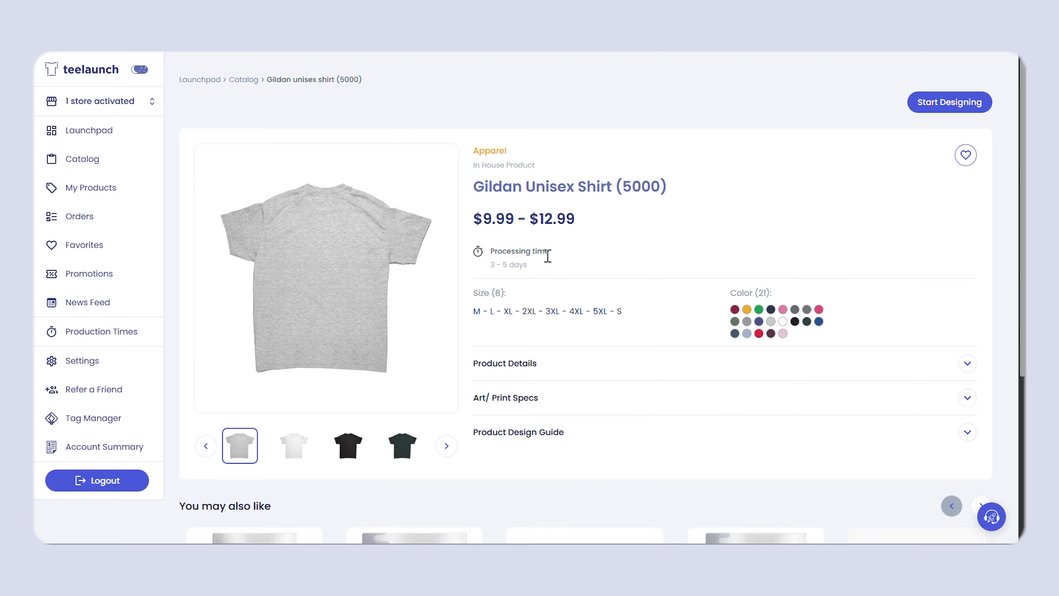
pyautogui.click(941, 105)
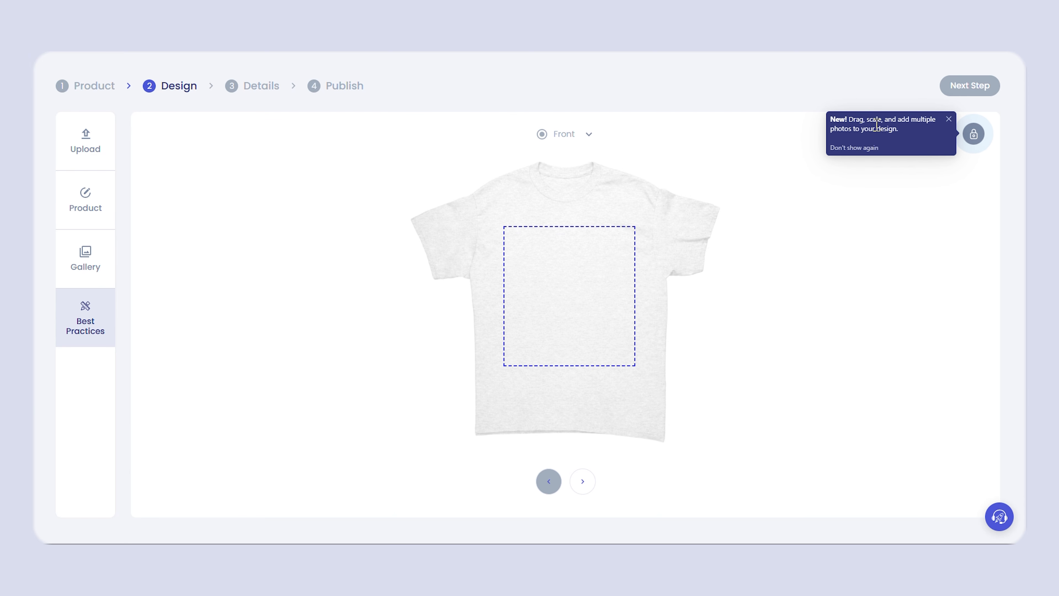
# - Unlock the custom design canvas, dismiss the introductory tips, and upload the BOO-JEE design onto the shirt front
pyautogui.click(974, 134)
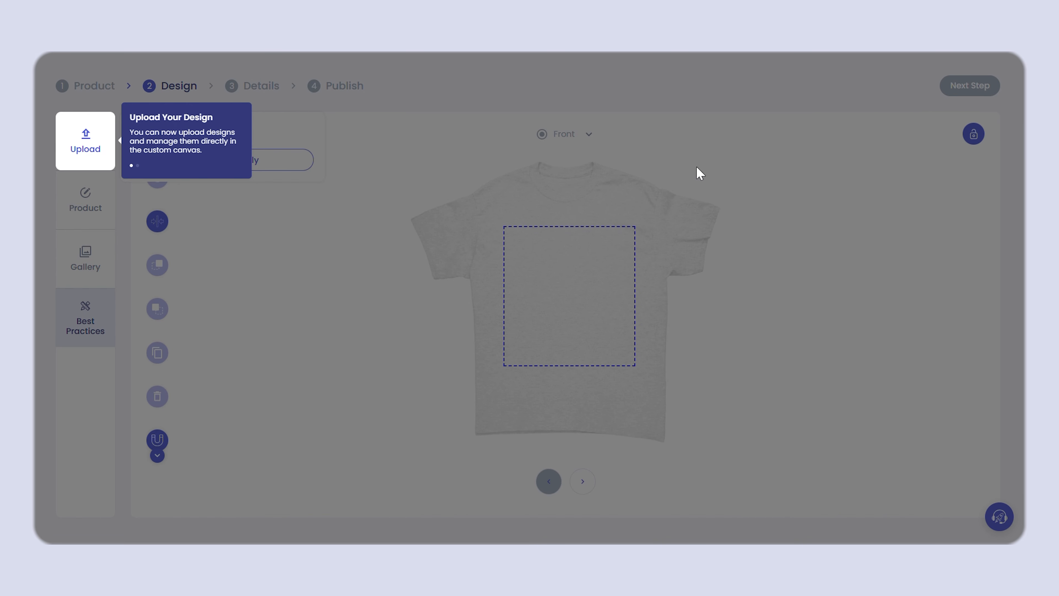
pyautogui.click(249, 221)
pyautogui.click(261, 202)
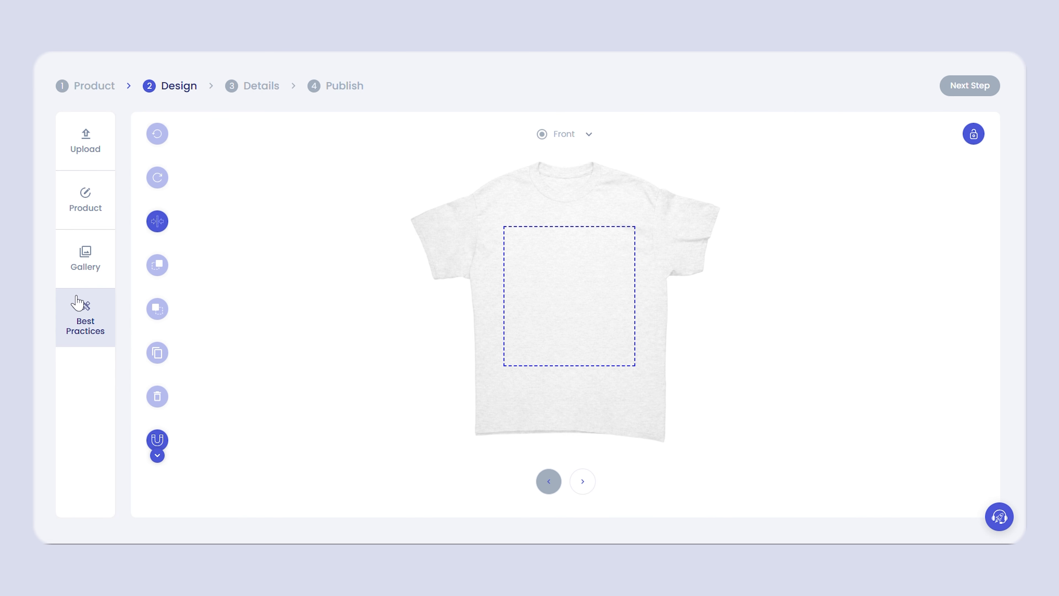
pyautogui.click(97, 150)
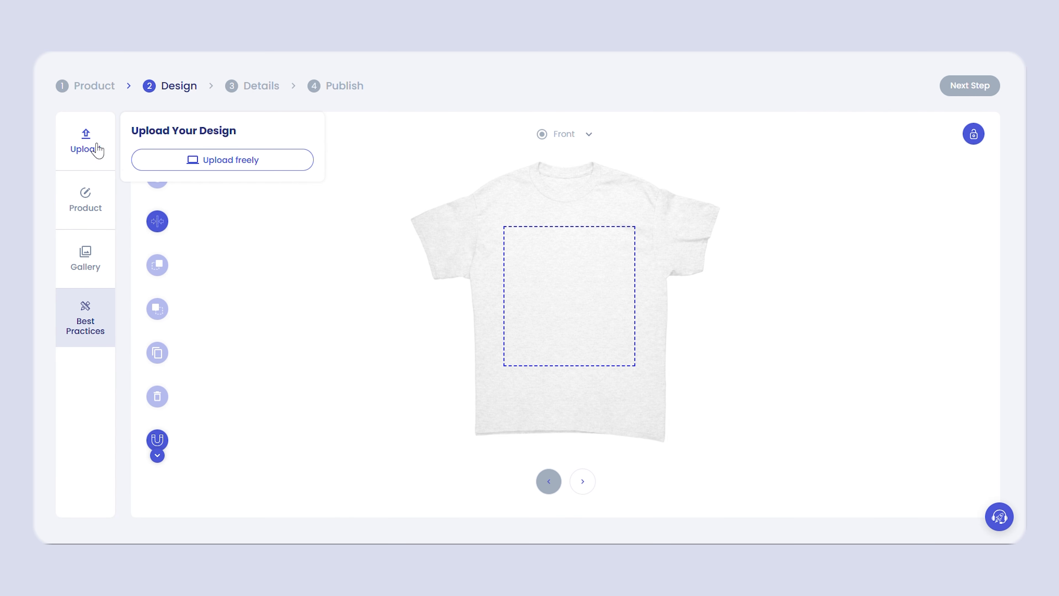
pyautogui.click(189, 161)
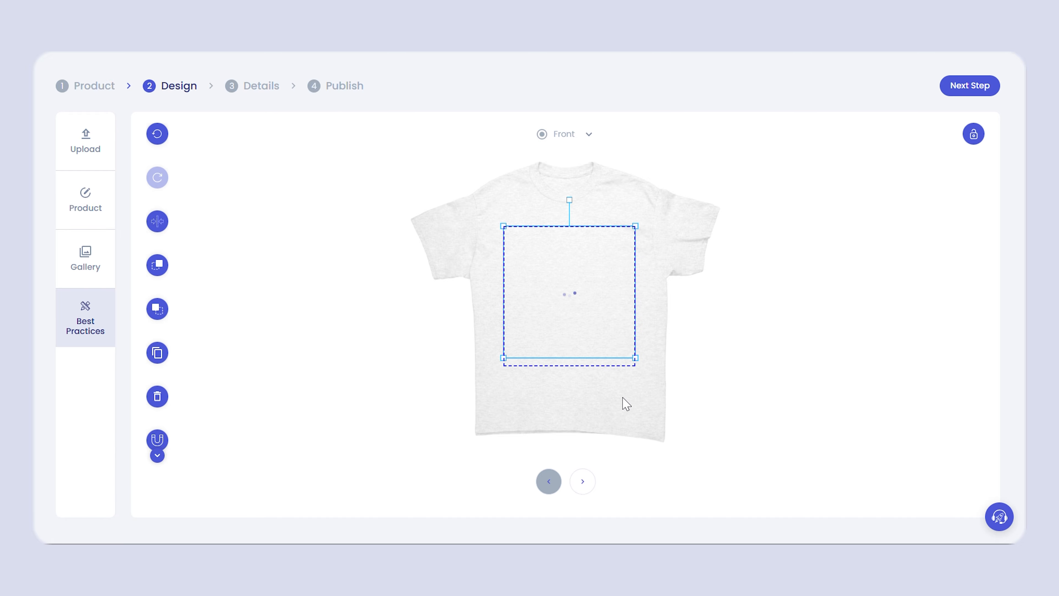
# - Enlarge the BOO-JEE design slightly beyond the front print area and center it so the artwork fills the dashed frame
pyautogui.click(719, 324)
pyautogui.click(574, 288)
pyautogui.moveTo(503, 357); pyautogui.dragTo(482, 378)
pyautogui.moveTo(550, 319); pyautogui.dragTo(558, 318)
pyautogui.moveTo(642, 227); pyautogui.dragTo(643, 226)
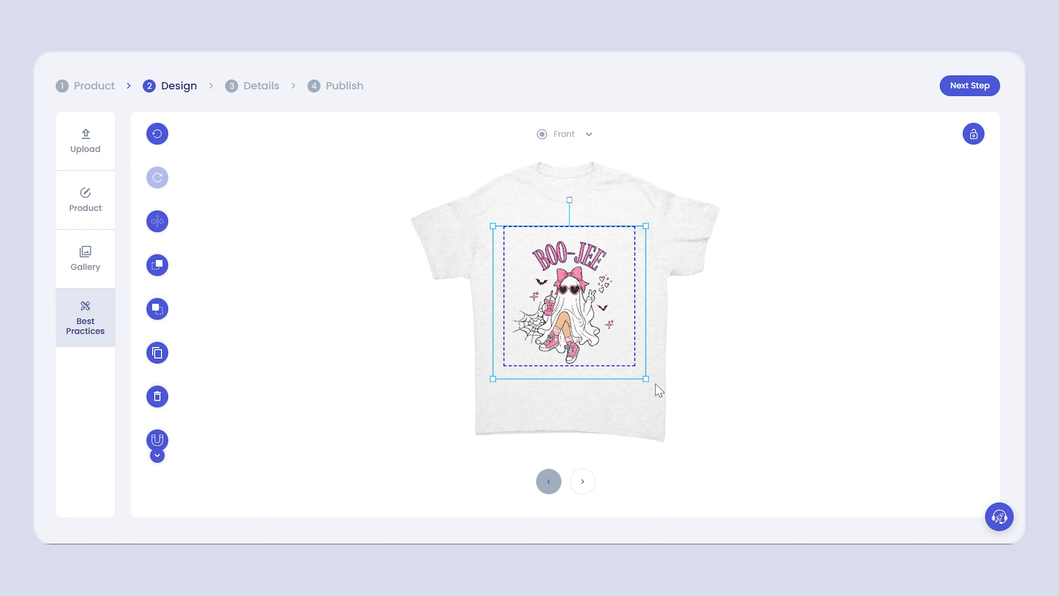
pyautogui.moveTo(646, 379); pyautogui.dragTo(654, 387)
pyautogui.moveTo(601, 320); pyautogui.dragTo(595, 311)
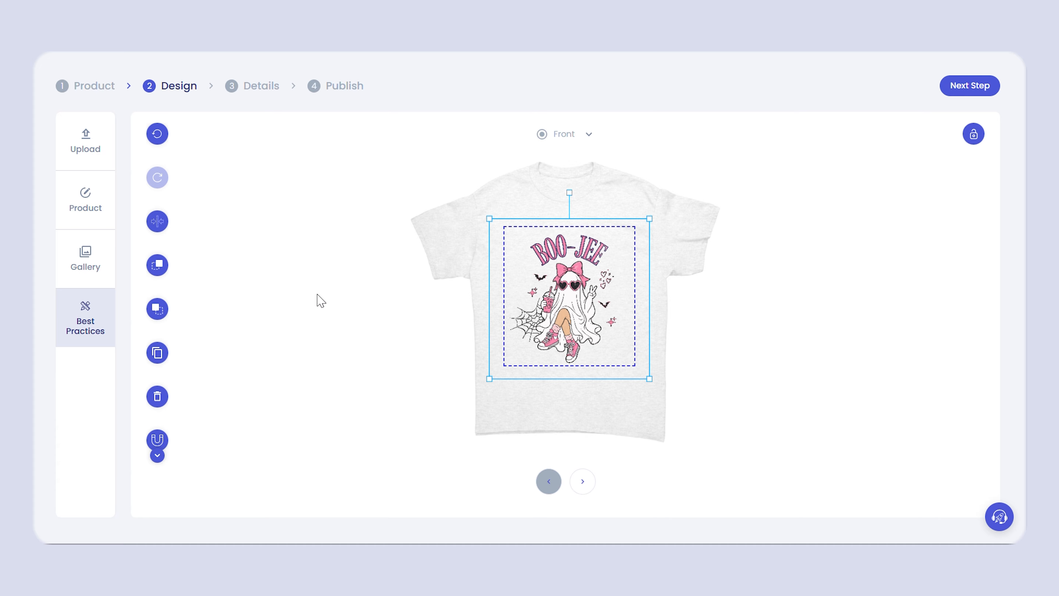
# - Try the design on Black, Forest Green, Royal, Red and neighboring shirt colors, and deselect them all, keeping only White
pyautogui.click(78, 204)
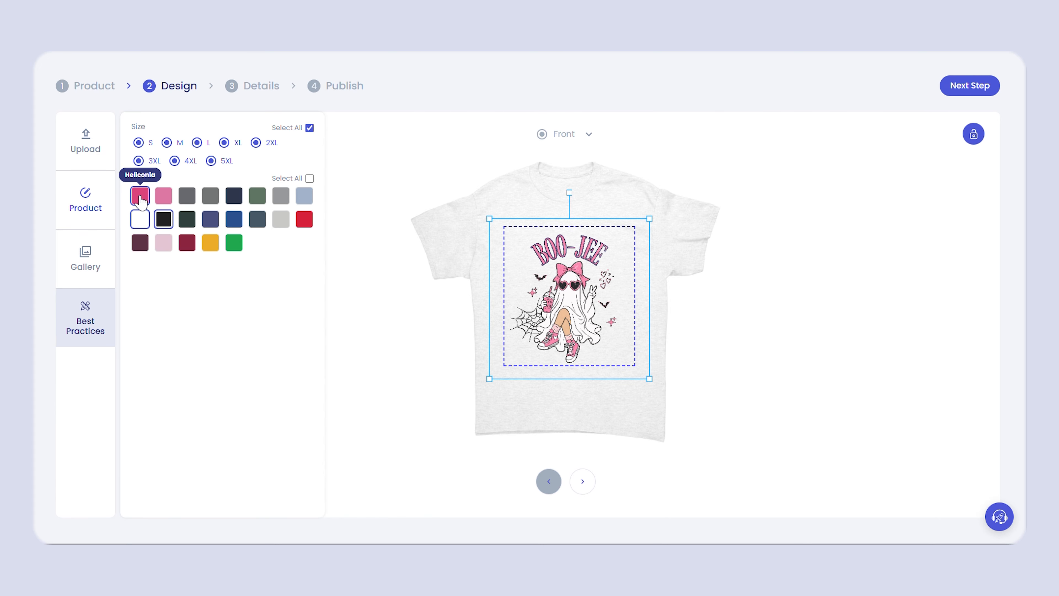
pyautogui.click(165, 222)
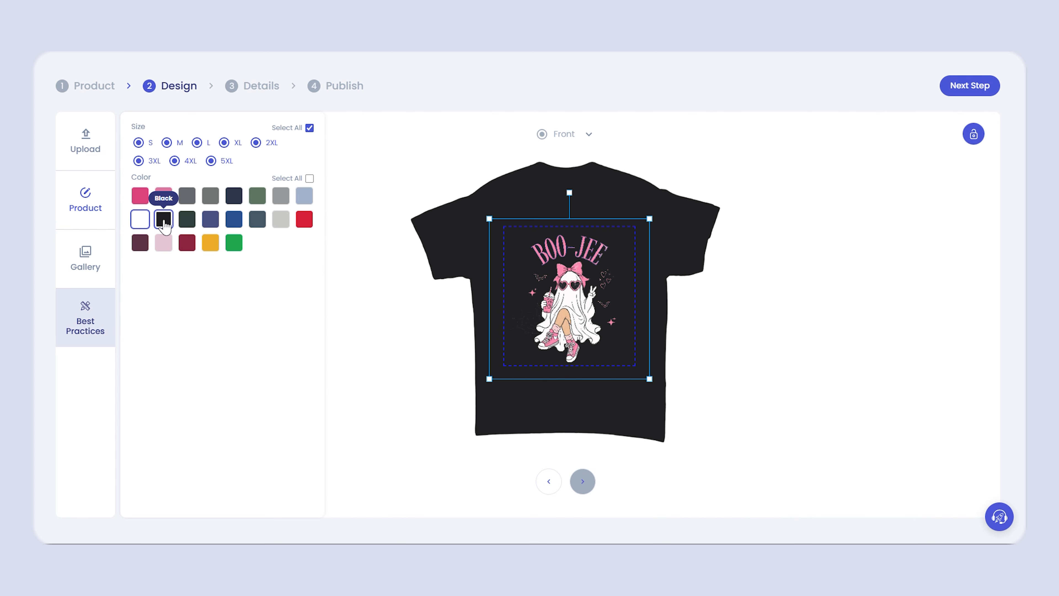
pyautogui.click(187, 225)
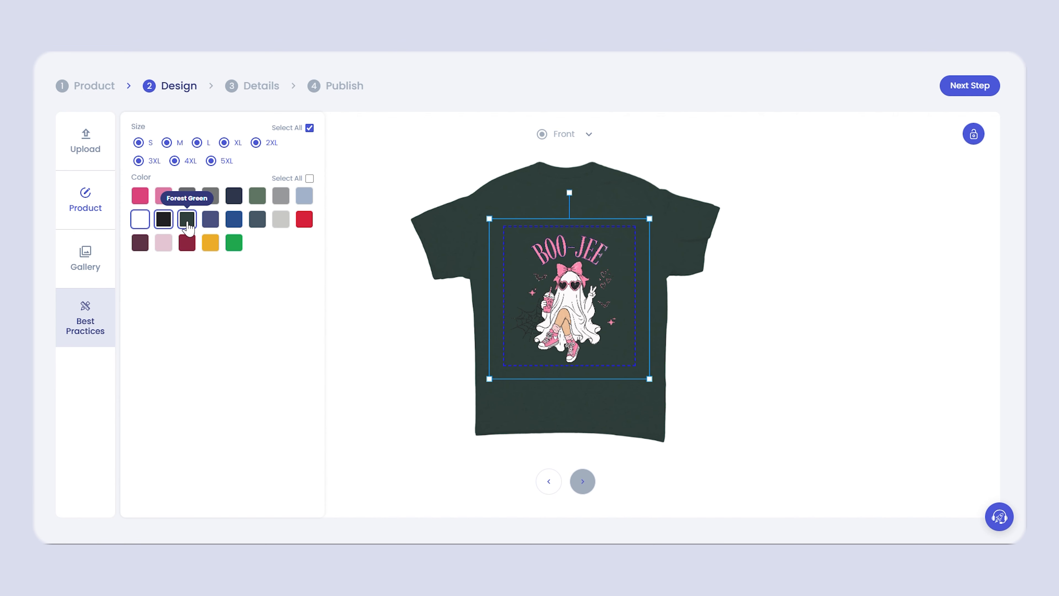
pyautogui.click(211, 223)
pyautogui.click(241, 224)
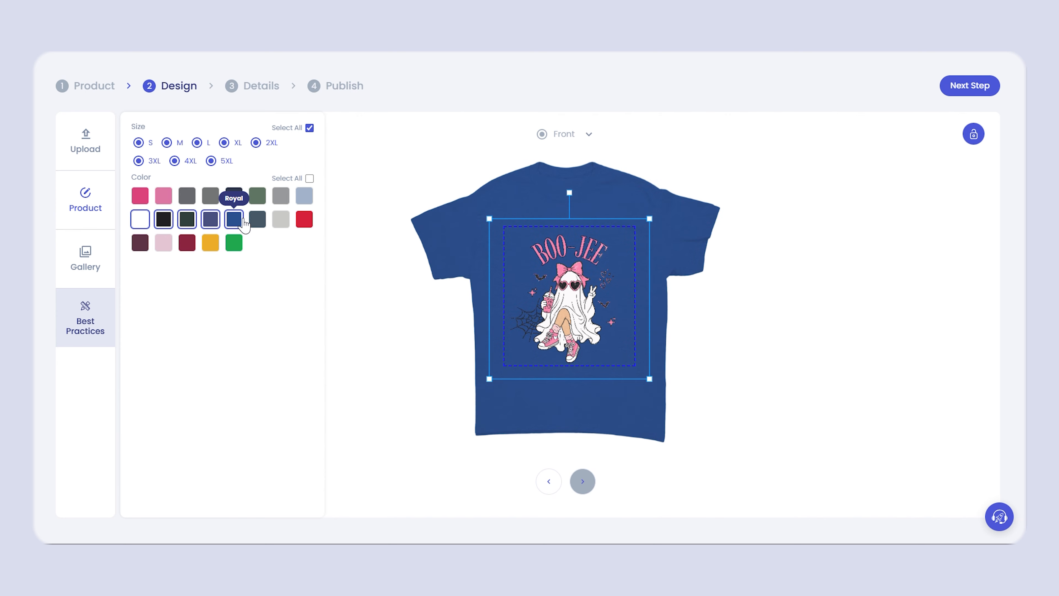
pyautogui.click(257, 222)
pyautogui.click(299, 222)
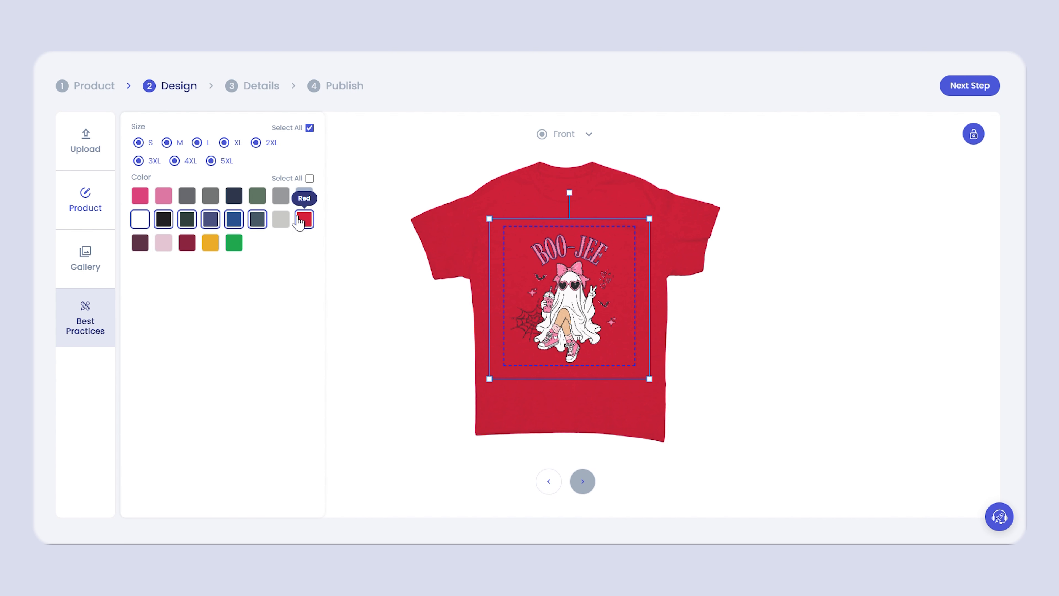
pyautogui.click(301, 223)
pyautogui.click(258, 221)
pyautogui.click(234, 221)
pyautogui.click(210, 221)
pyautogui.click(187, 221)
pyautogui.click(168, 220)
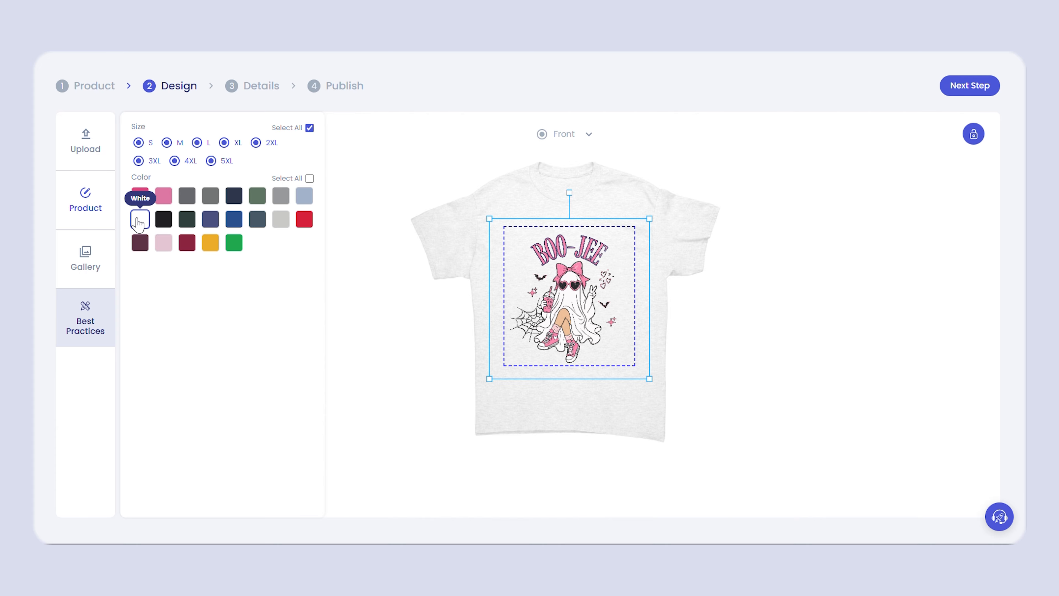
# - Add the light pink shirt color to the product alongside White
pyautogui.click(167, 242)
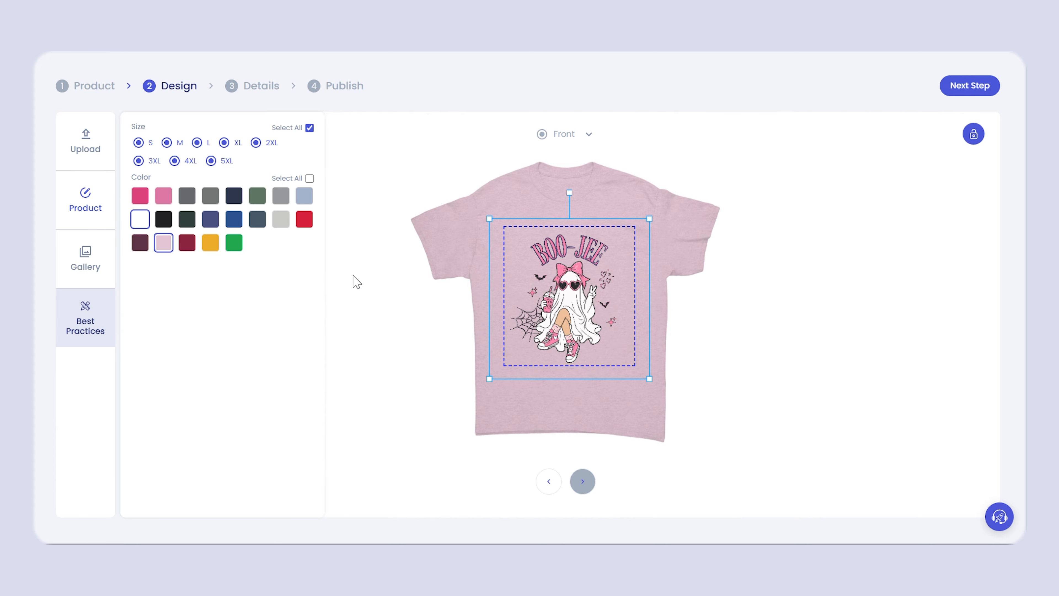